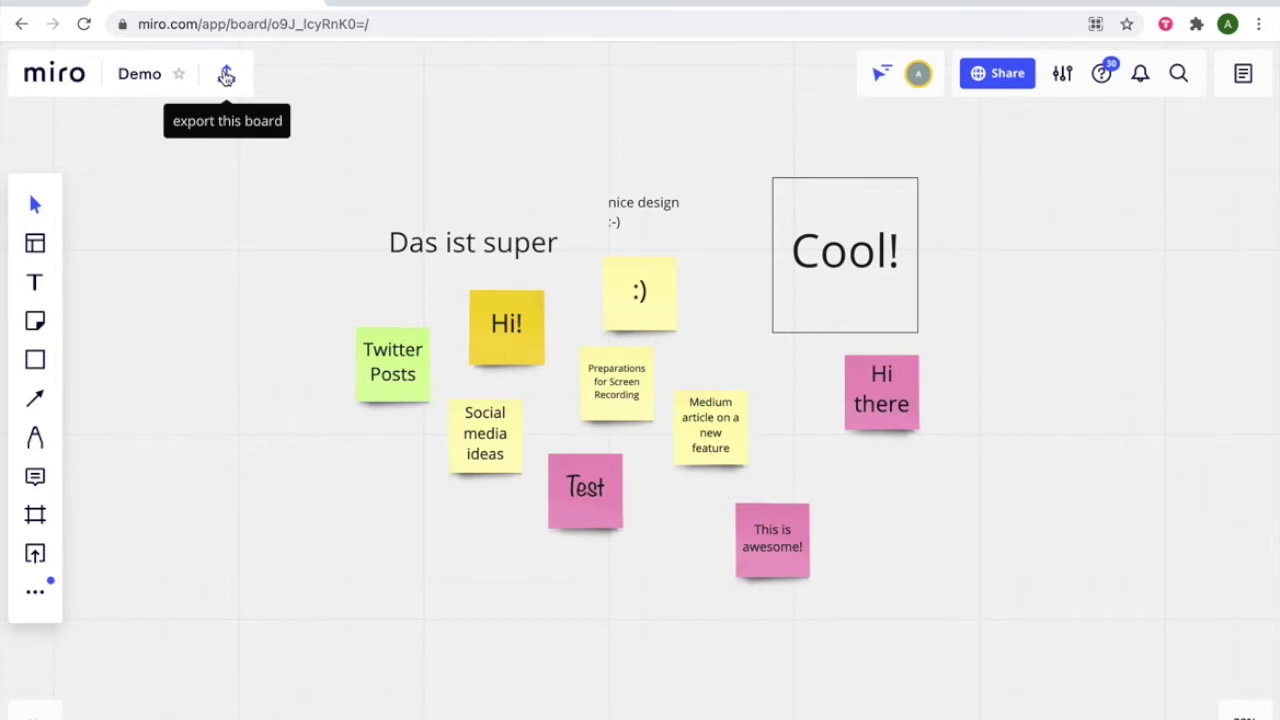
Copy the Miro Demo board's 768×432 iframe embed code from its Embed export option
left_click(227, 78)
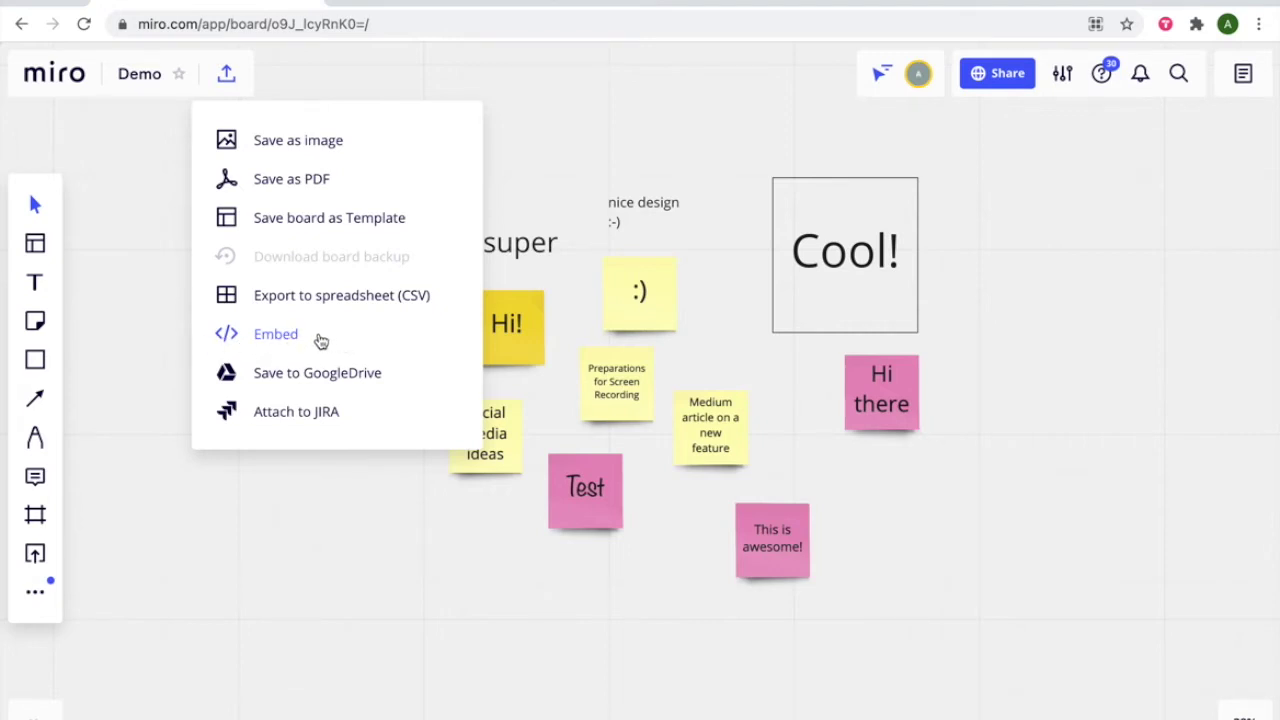
left_click(320, 337)
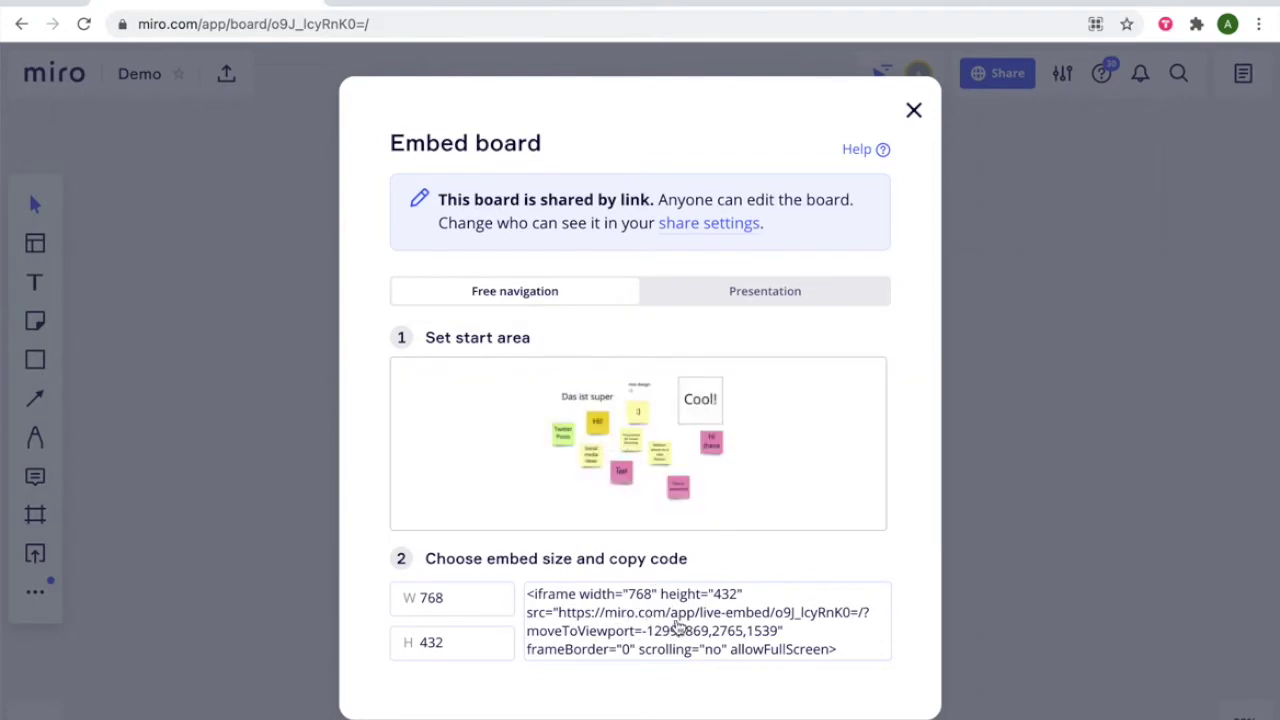
left_click(636, 628)
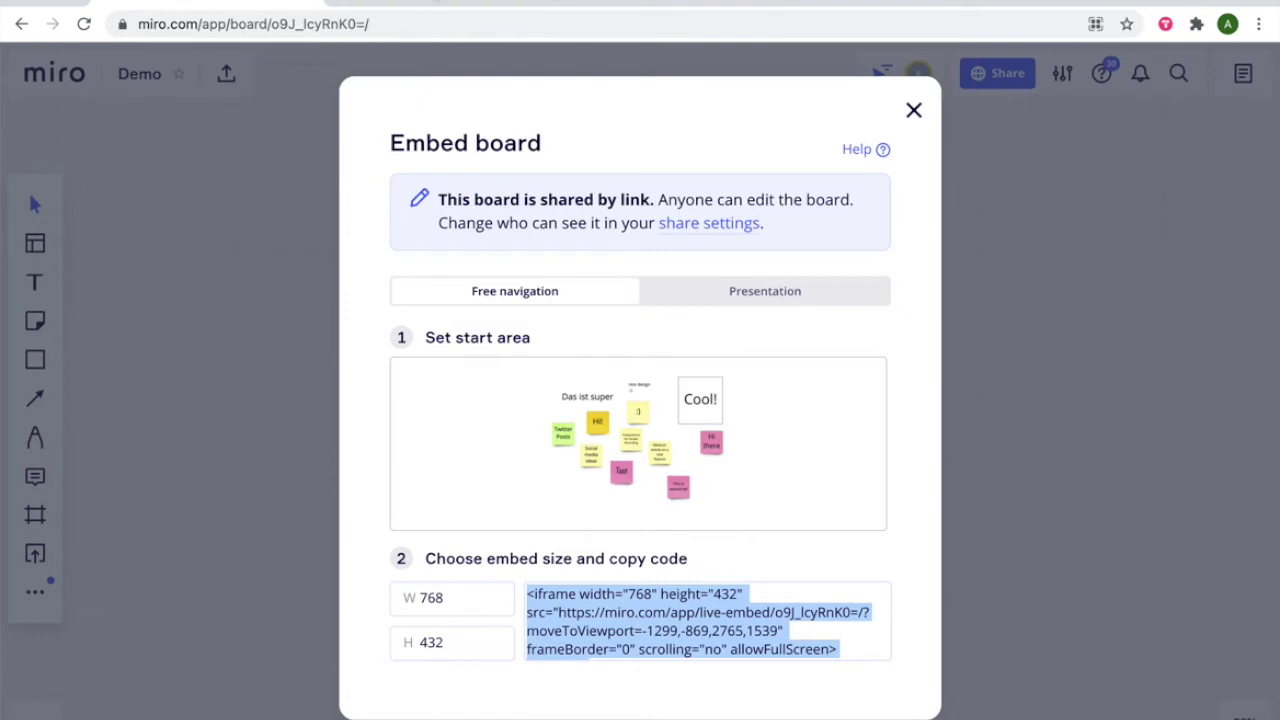
key("ctrl+Tab")
Paste the Miro embed code into the blank document and move the URL onto its own line
left_click(332, 283)
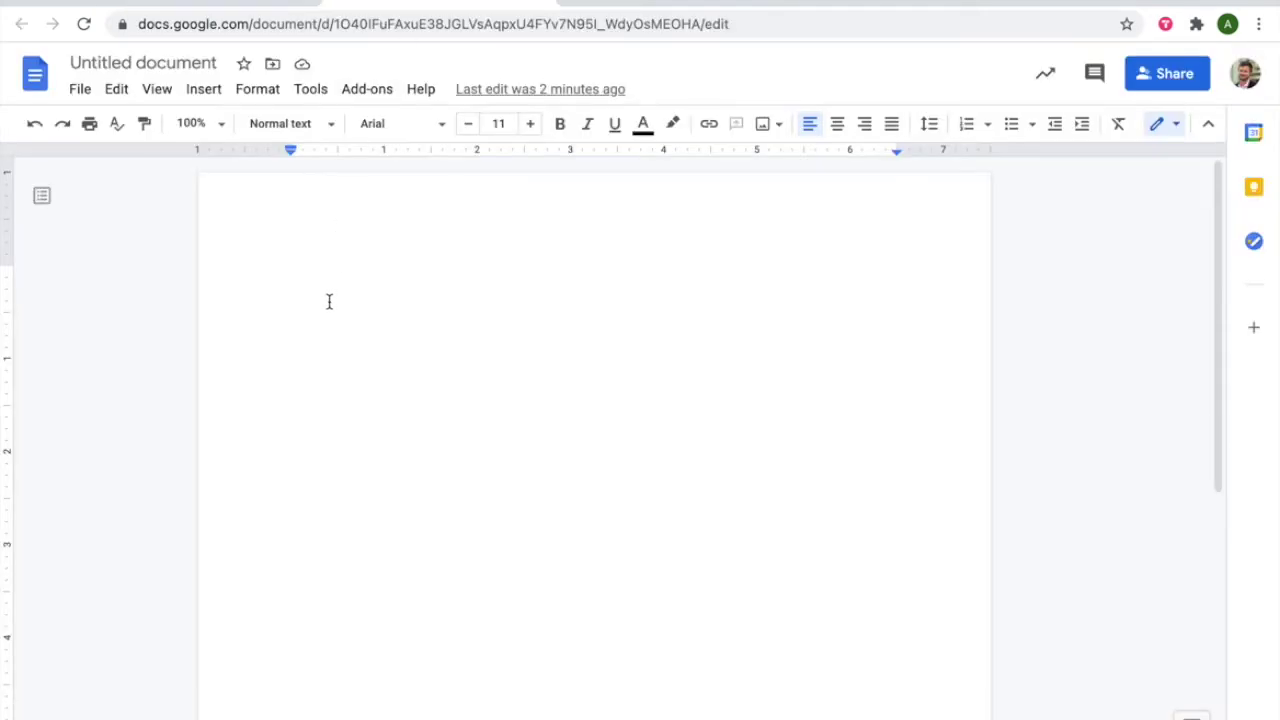
key("ctrl+v")
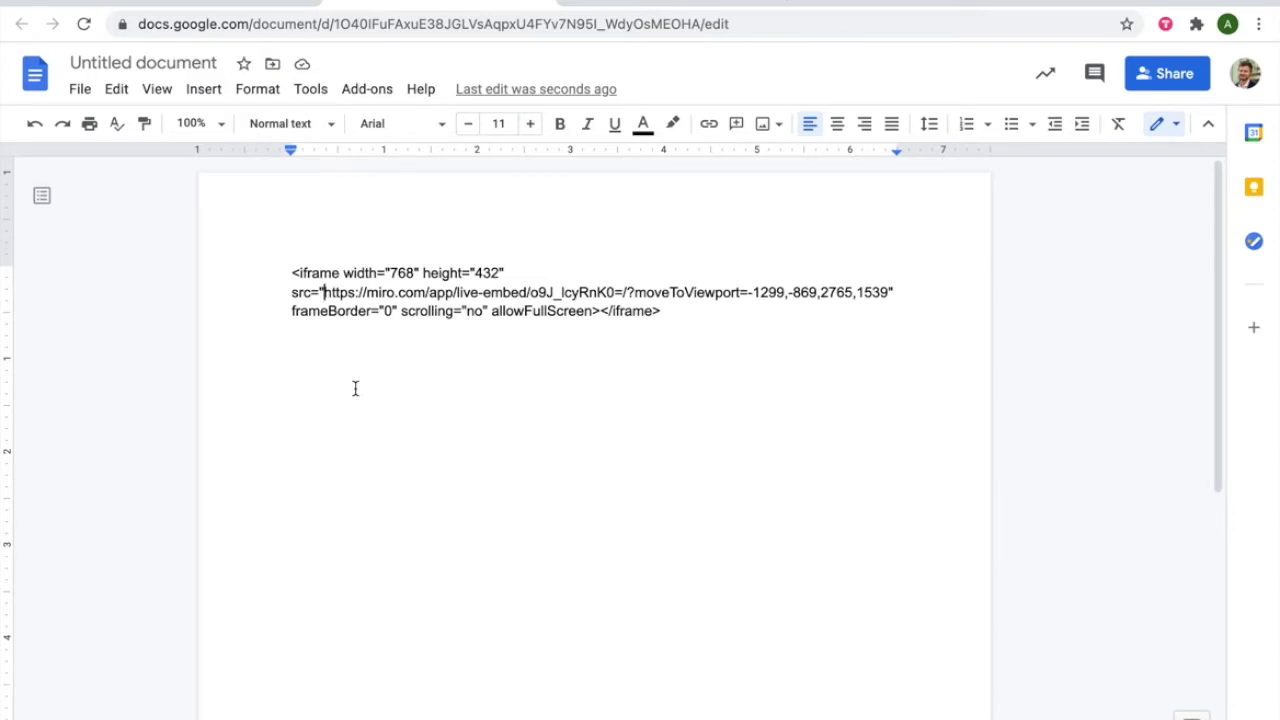
key("Return")
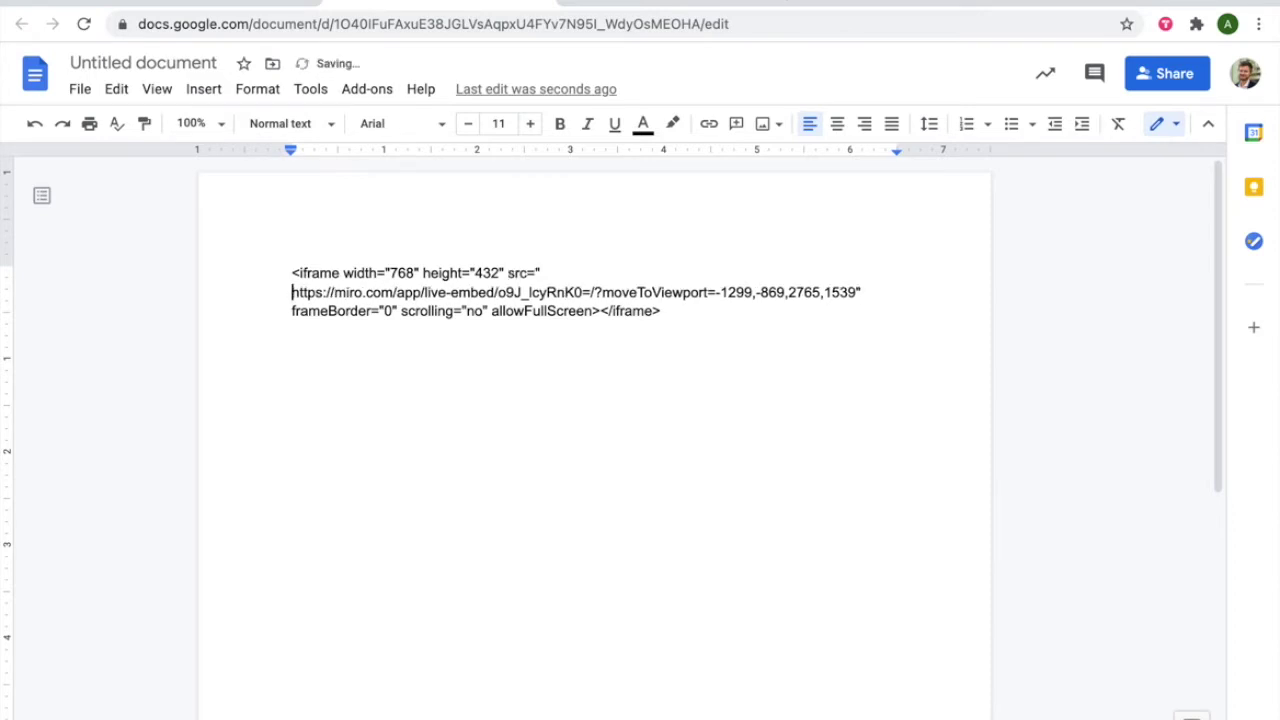
key("Return")
Change the URL's last digit to 9 so it ends 1539, isolate it, and select it
left_click(563, 263)
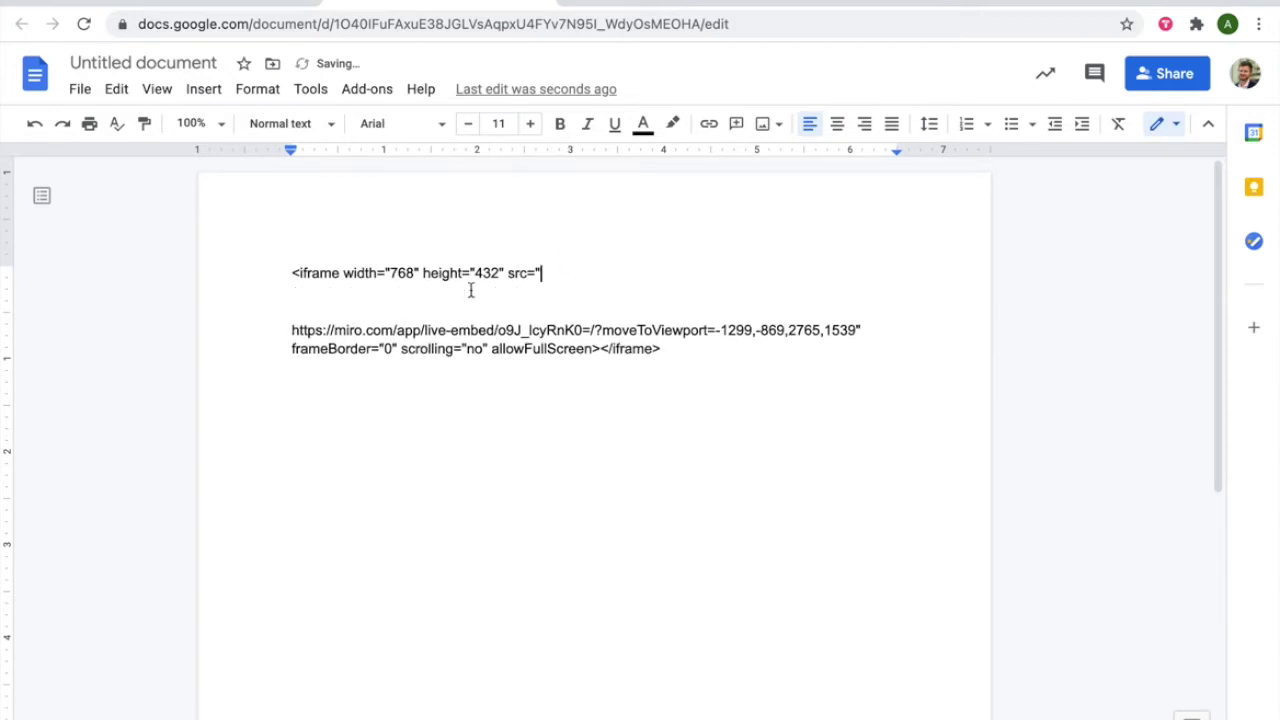
left_click(293, 330)
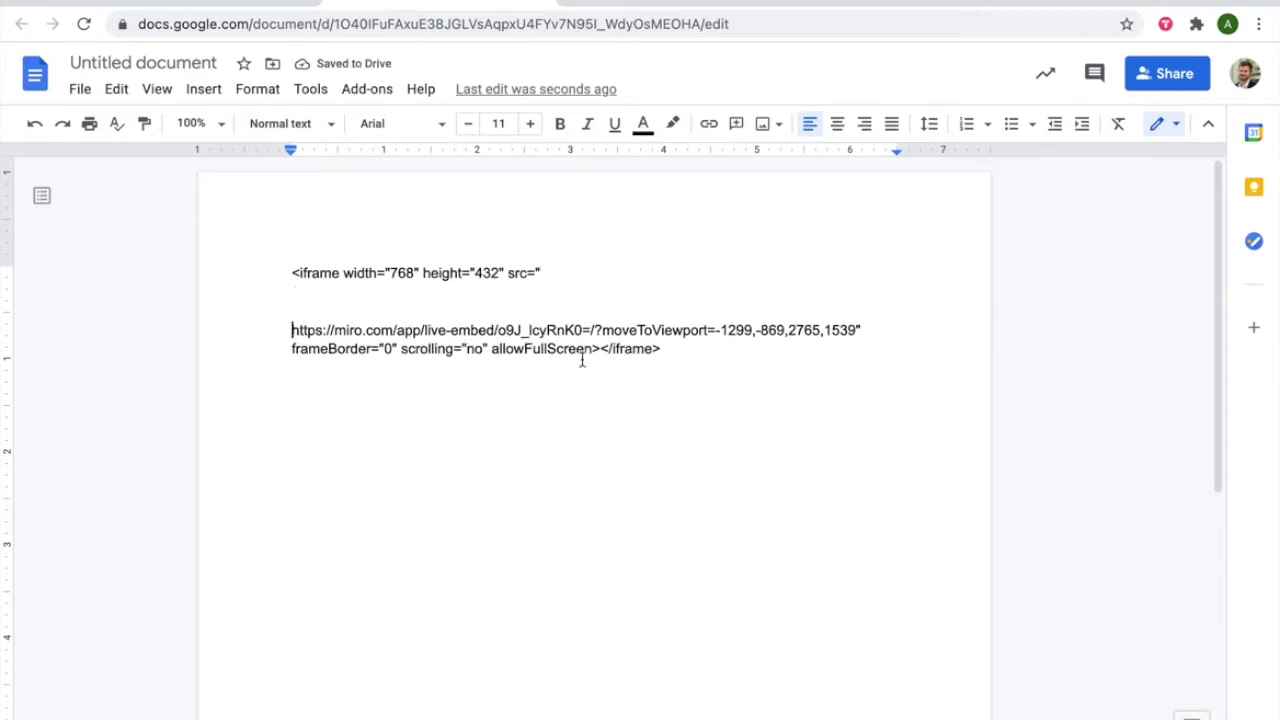
left_click(853, 330)
key("BackSpace")
type("9")
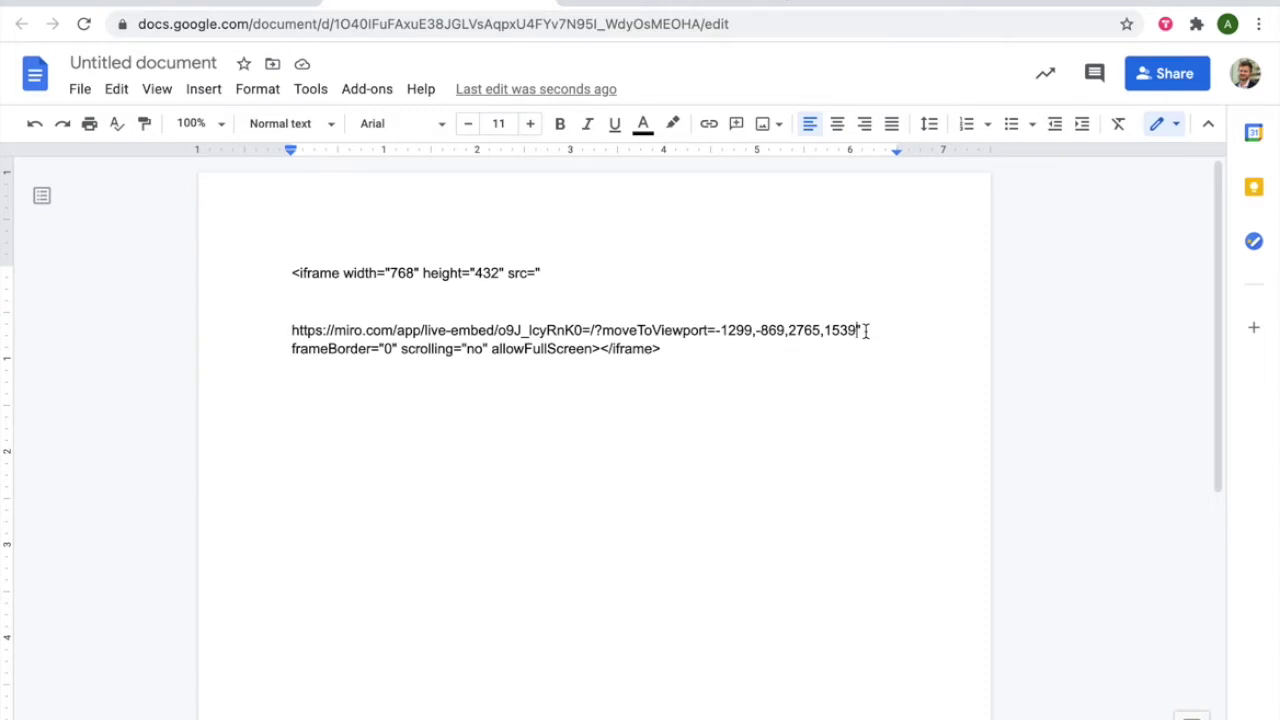
key("Return")
key("Return")
key("Return")
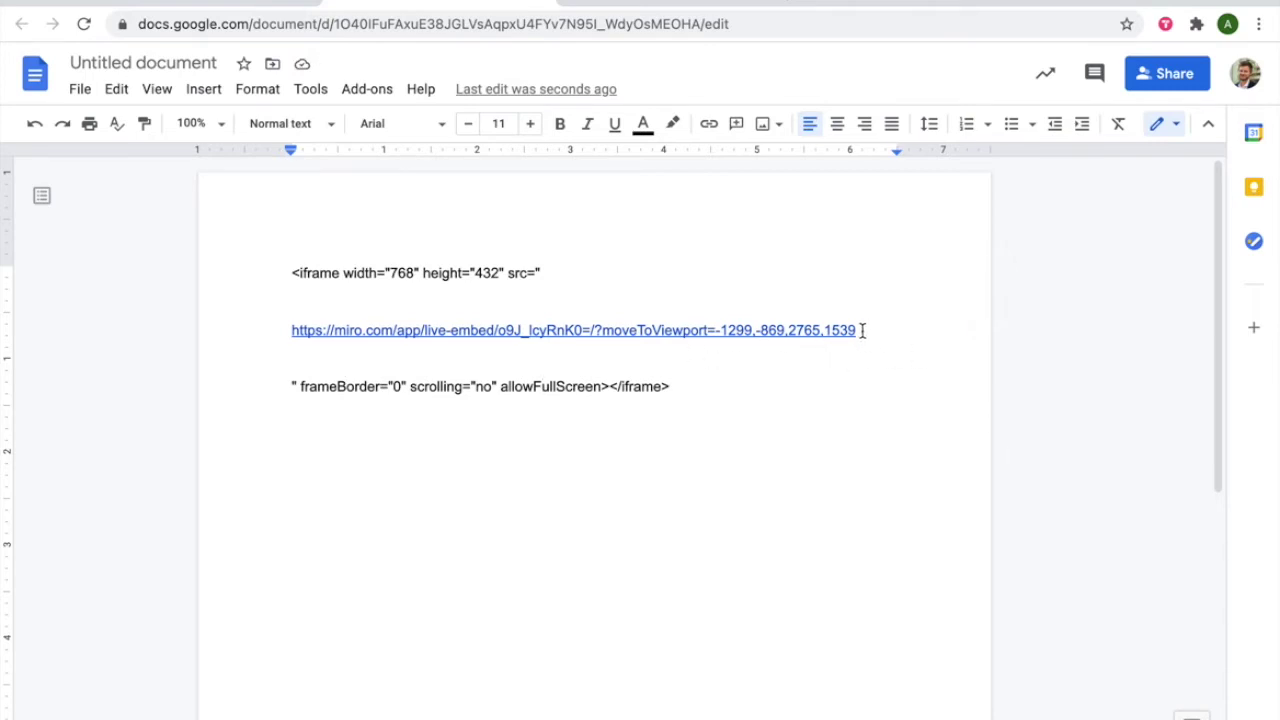
left_click_drag(862, 330, 291, 337)
key("ctrl+c")
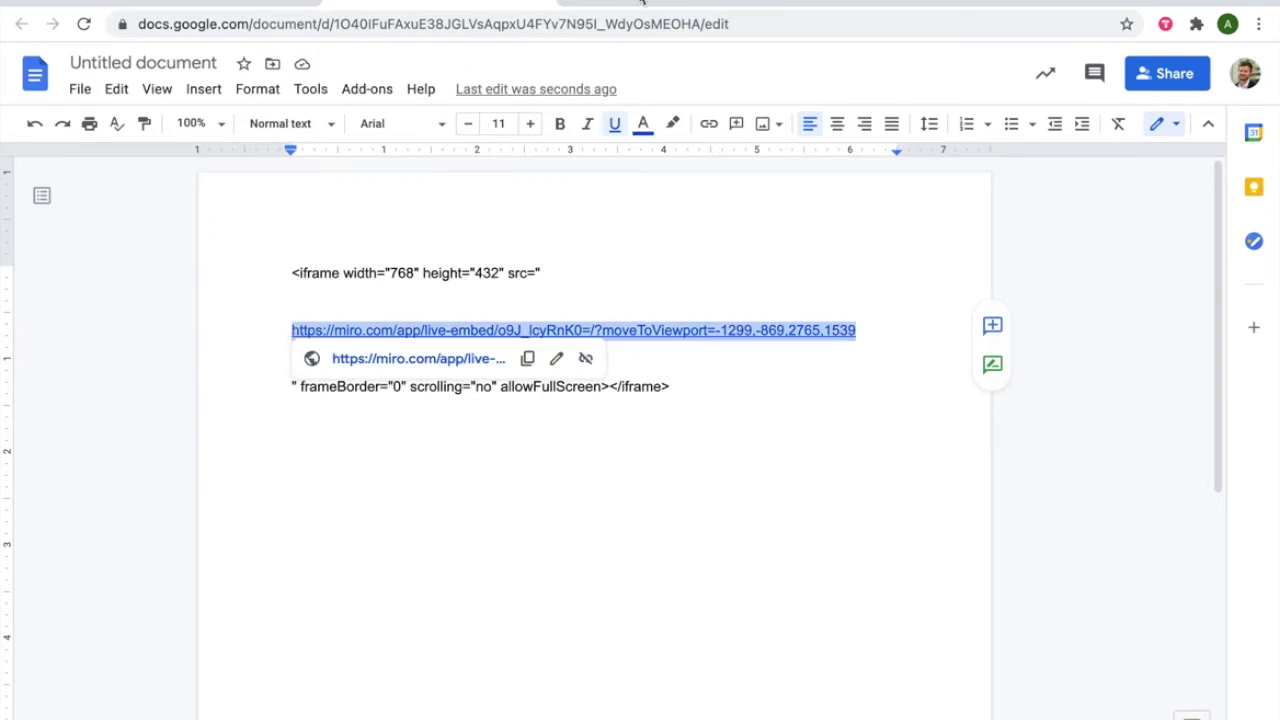
left_click(641, 2)
Start a new room under Workshops and name it 'Embed Miro'
scroll(245, 435, "up", 5)
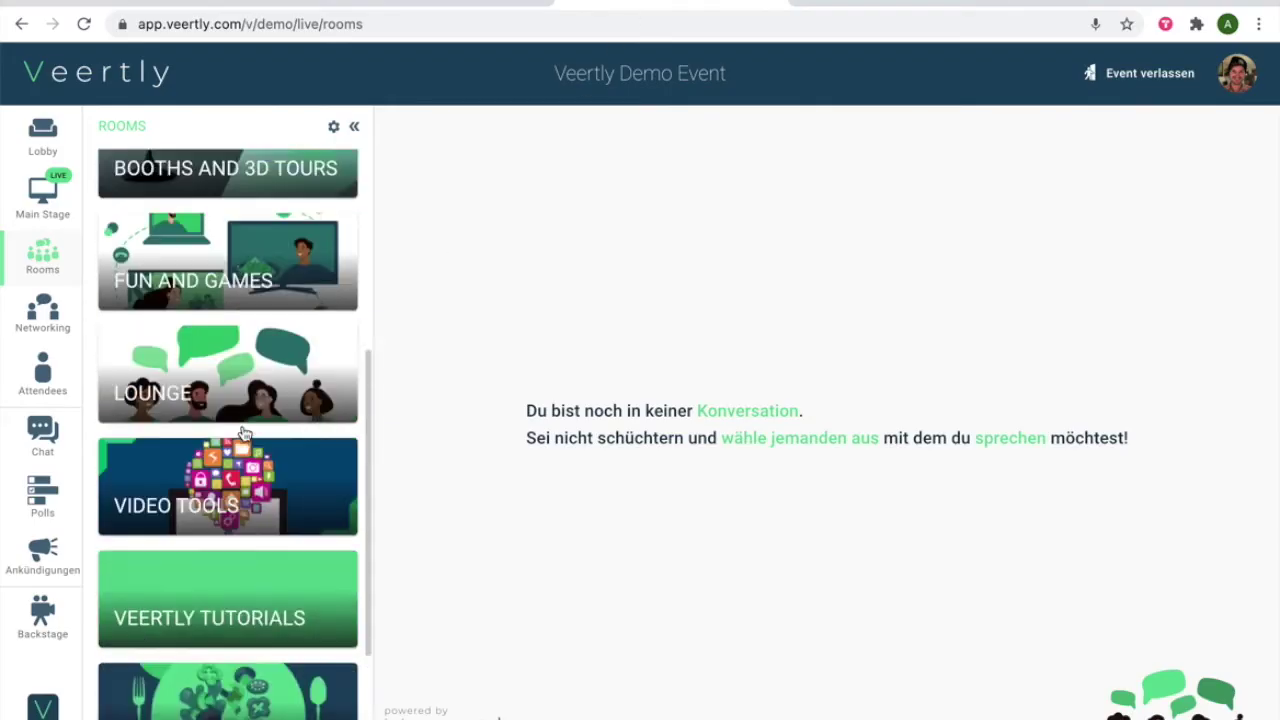
left_click(226, 366)
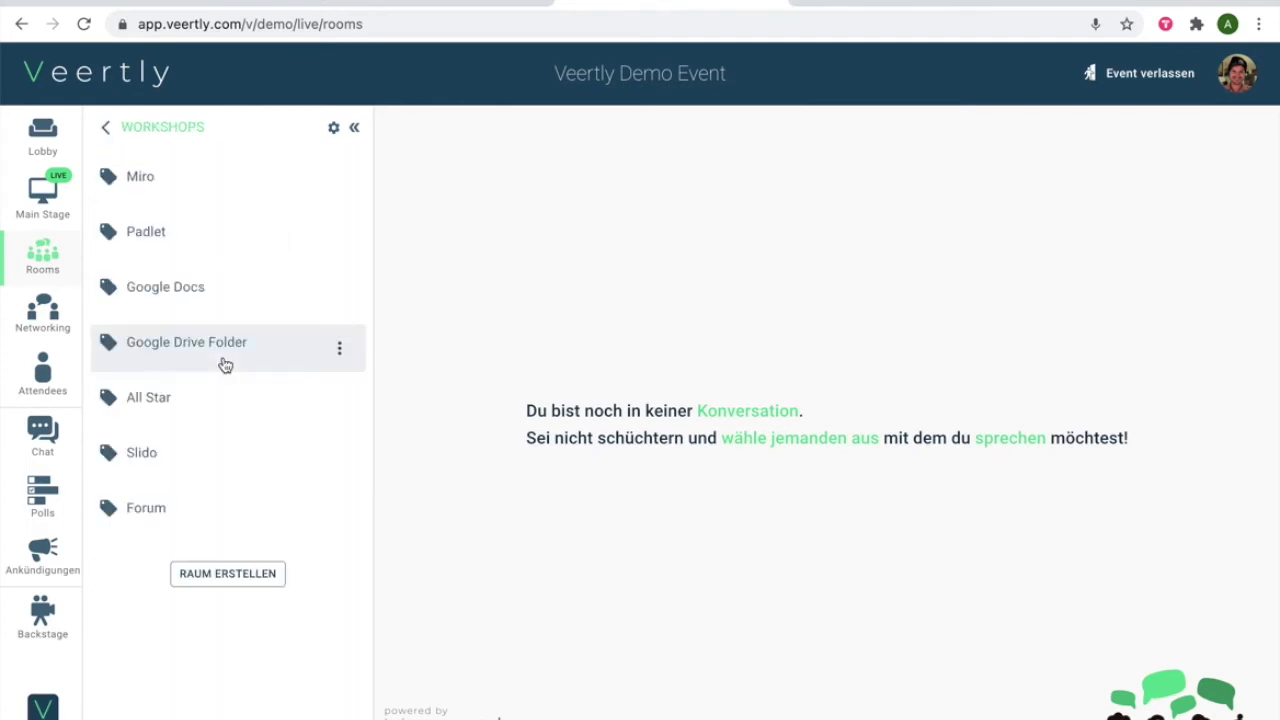
left_click(228, 580)
left_click(522, 254)
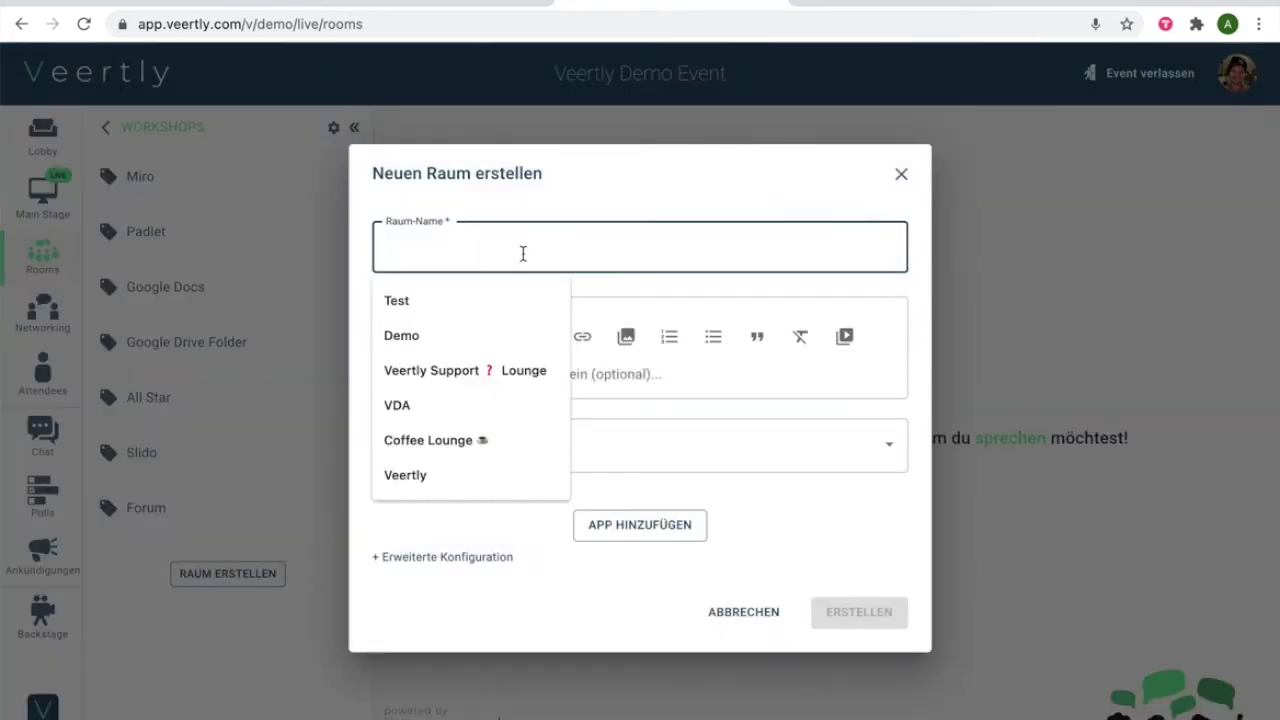
type("Embed Miro")
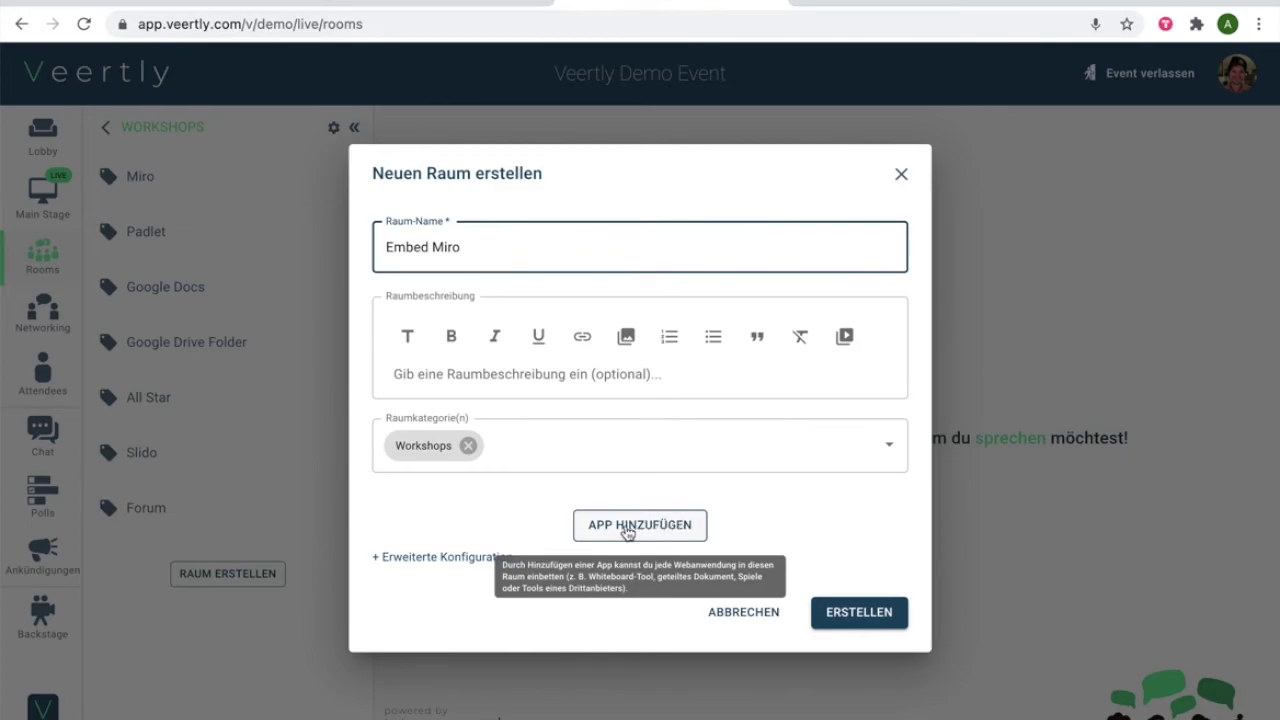
Add a web app named 'Miro' with the pasted live-embed URL, then create the room
left_click(628, 532)
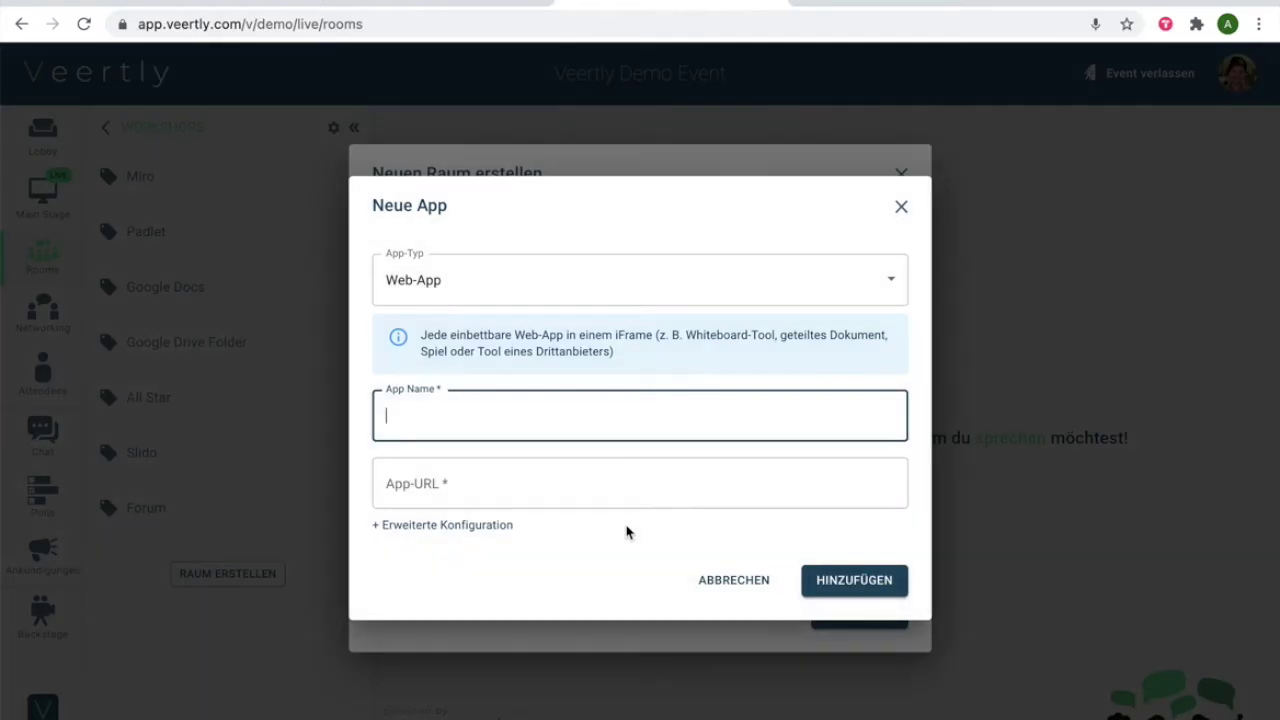
left_click(489, 420)
type("Miro")
left_click(560, 486)
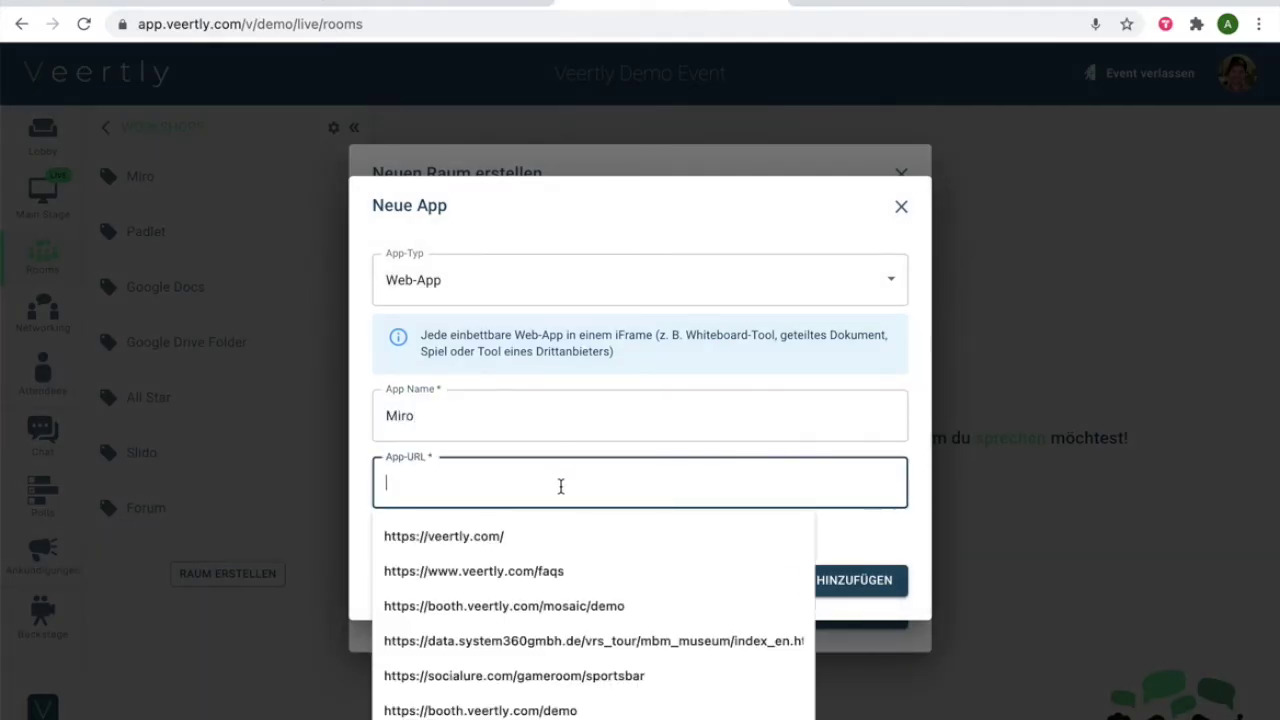
key("ctrl+v")
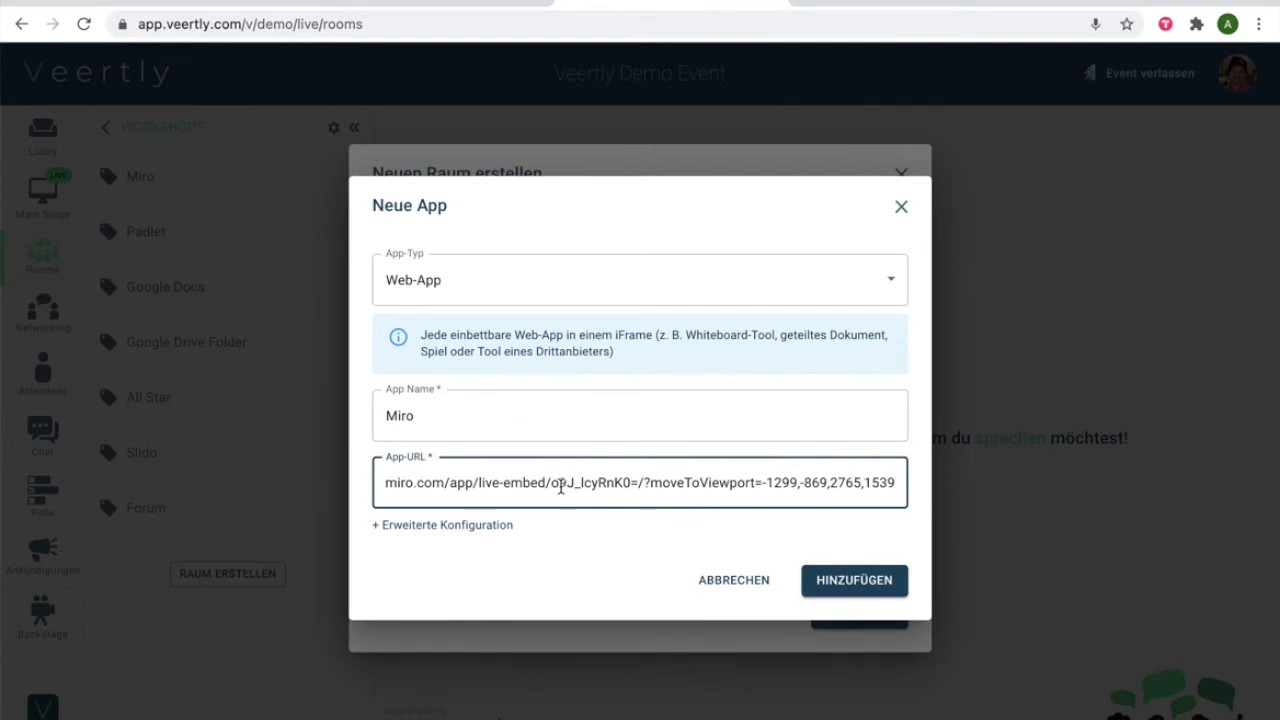
left_click(871, 585)
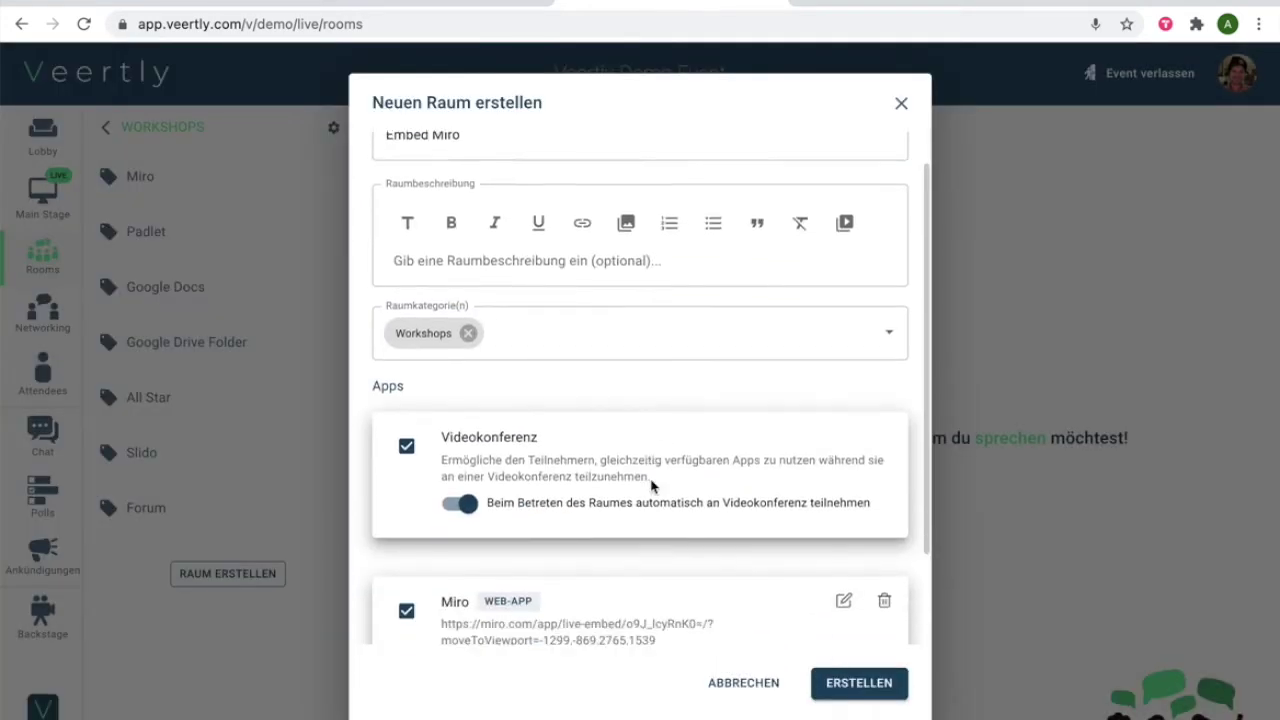
scroll(651, 486, "down", 3)
left_click(862, 684)
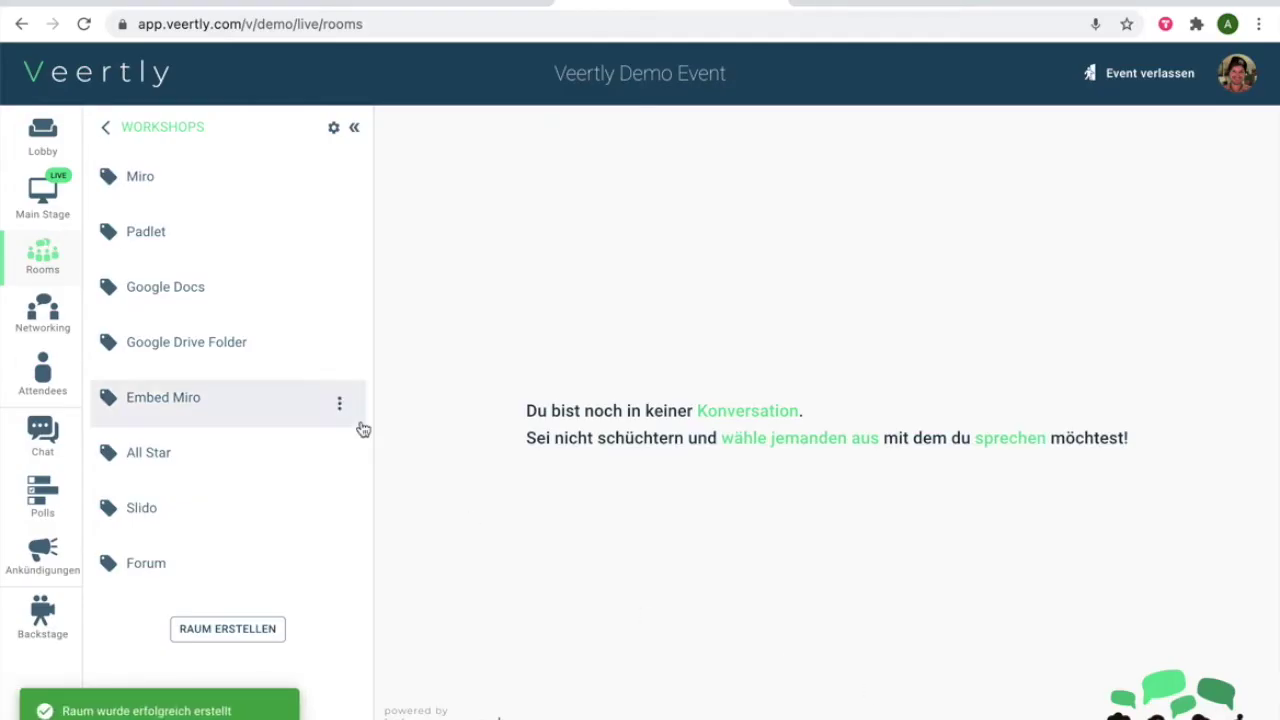
left_click(246, 407)
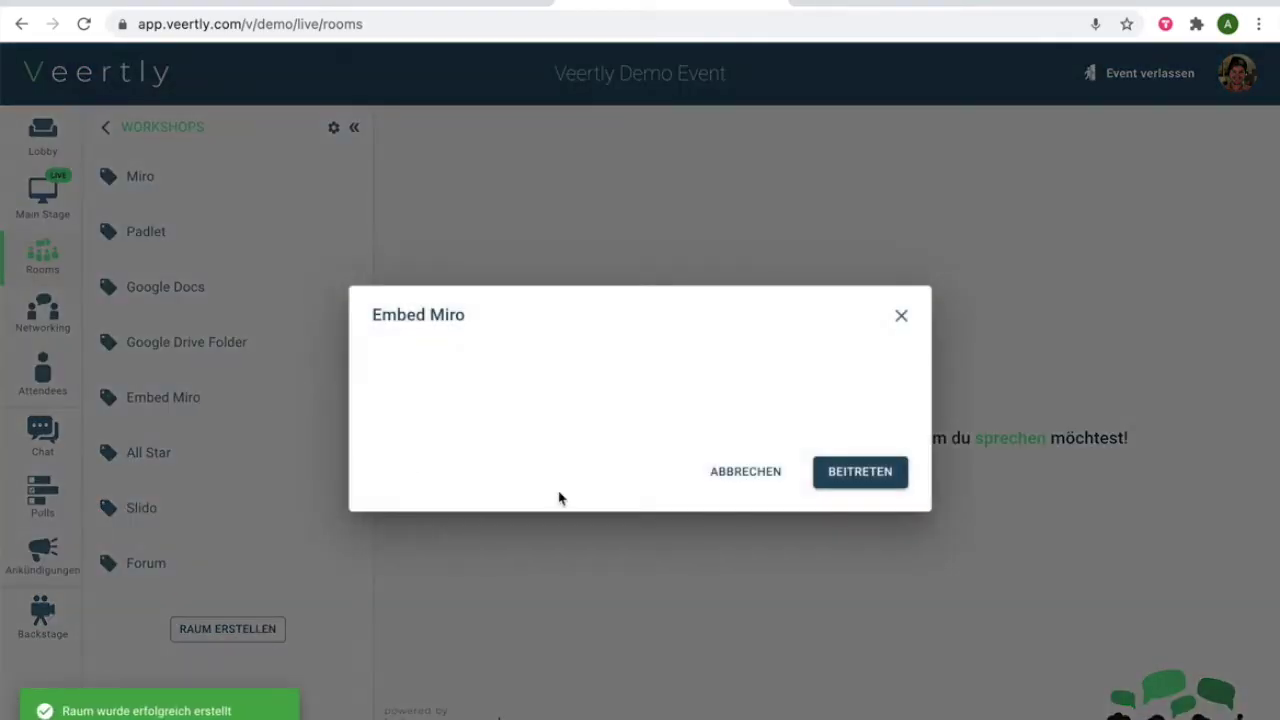
Join the Embed Miro room and add an orange 'Hi' sticky note to the embedded Demo board
left_click(855, 468)
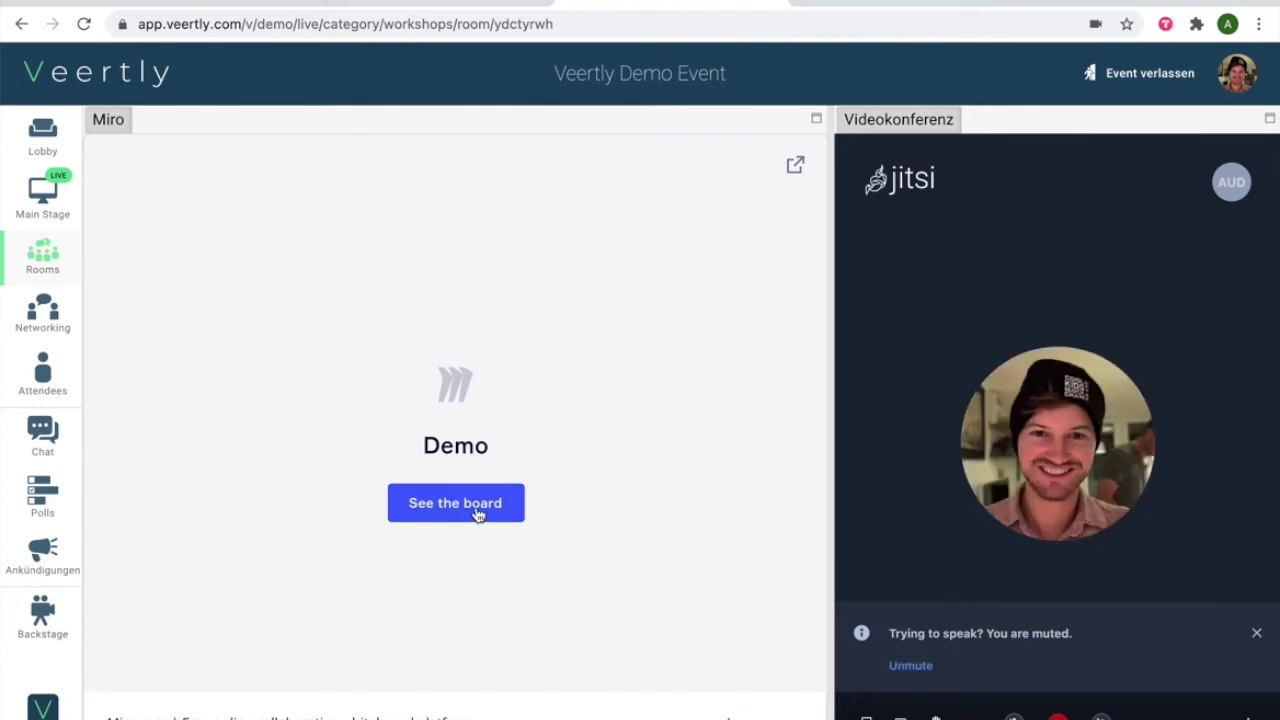
left_click(477, 512)
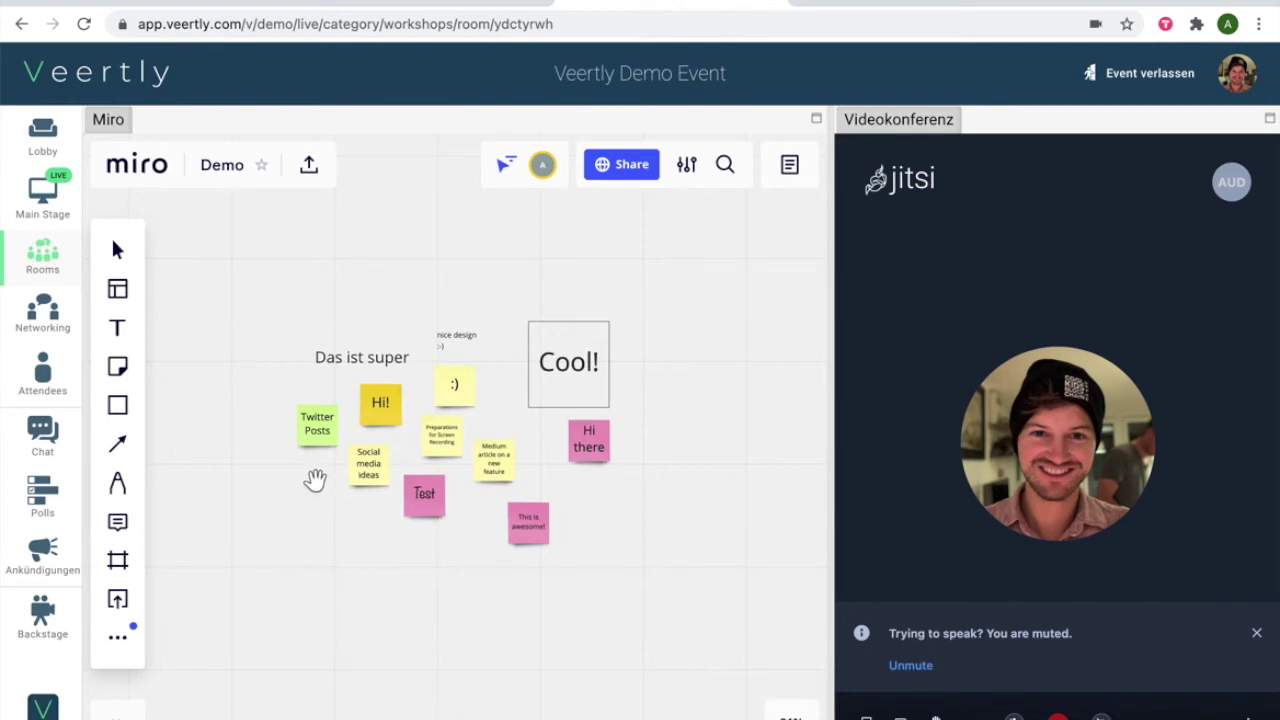
left_click(130, 413)
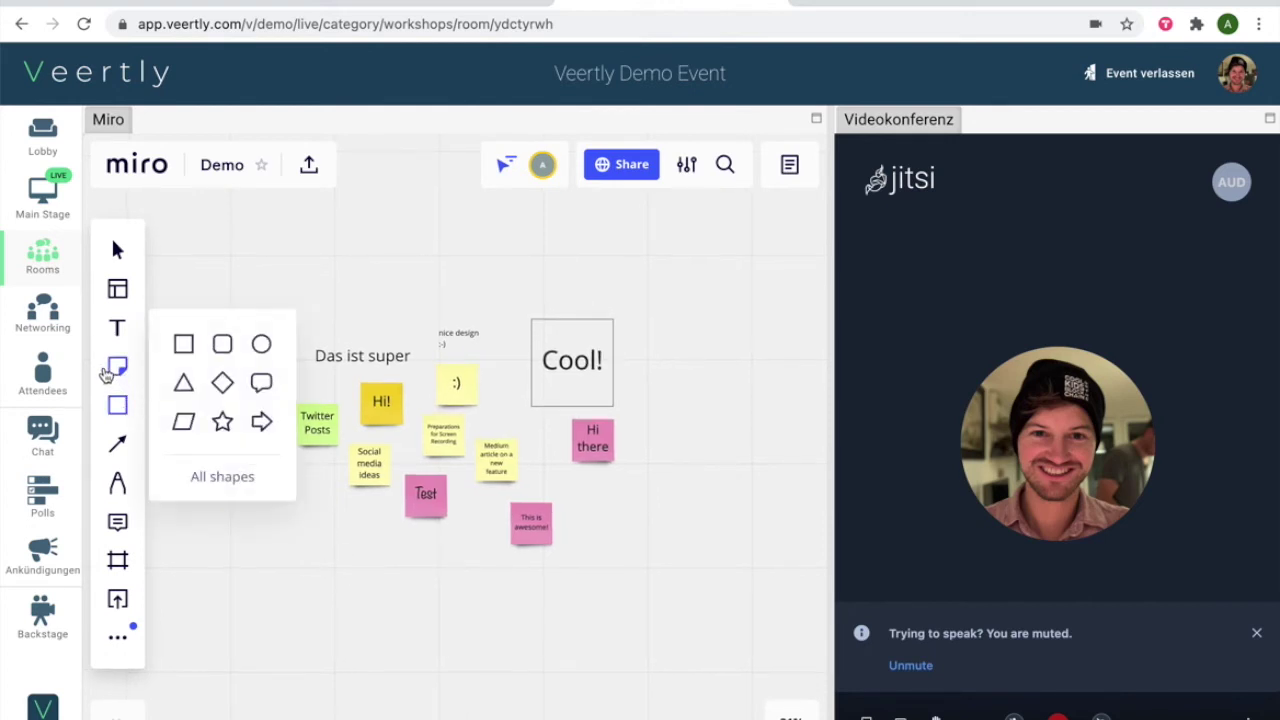
left_click(117, 366)
left_click(257, 333)
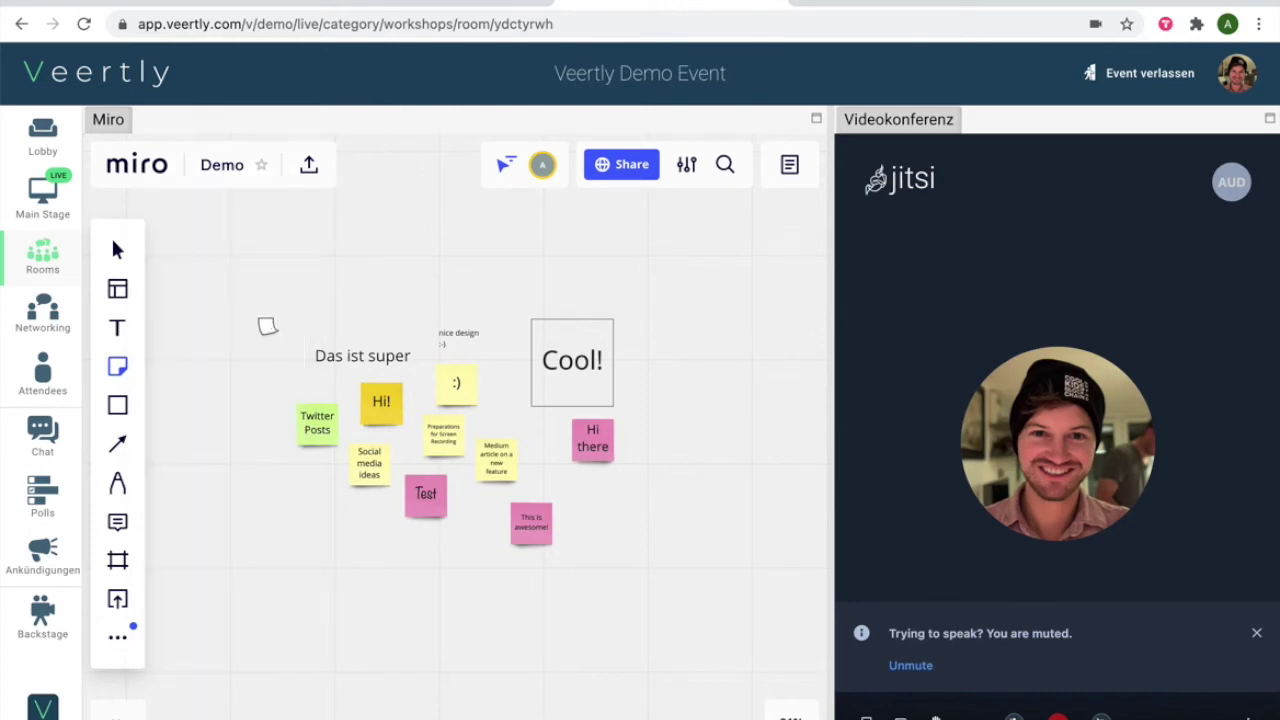
left_click(346, 301)
type("Hi")
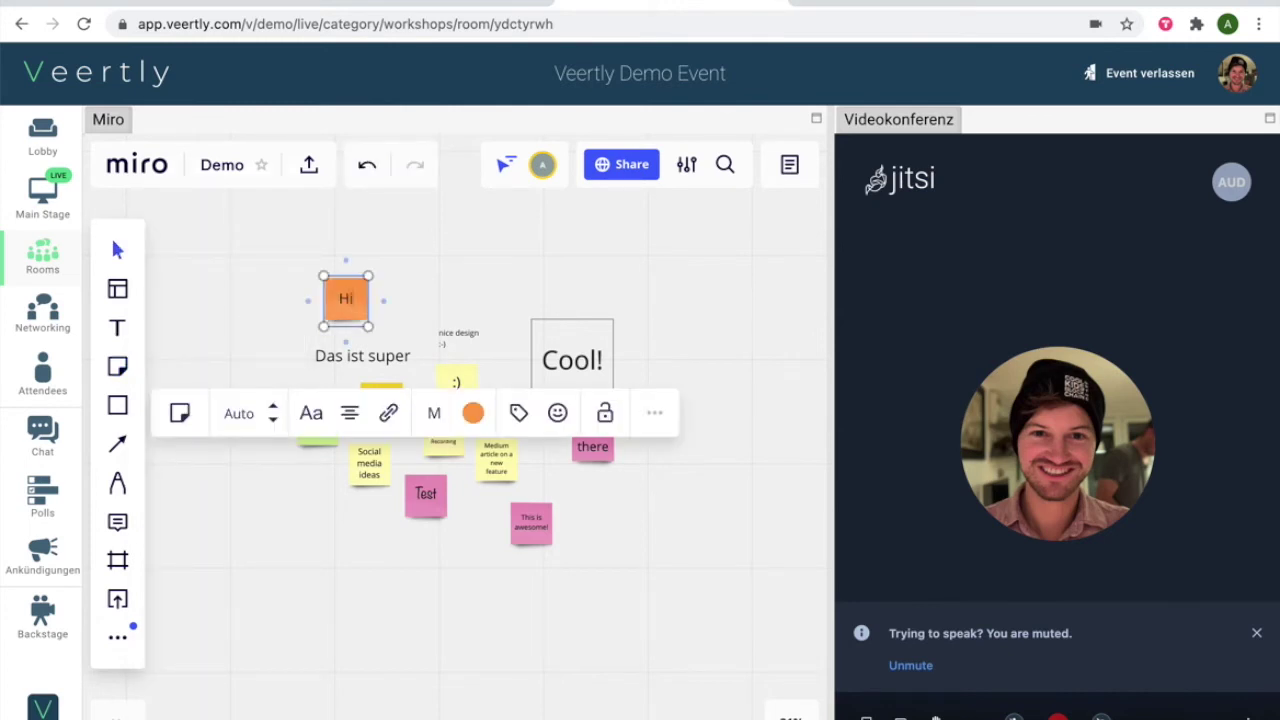
left_click(434, 272)
Position the Hi note above 'Das ist super', close the embed, and select the Miro board's web address
mouse_move(354, 314)
left_mouse_down()
mouse_move(375, 312)
mouse_move(347, 313)
left_mouse_up()
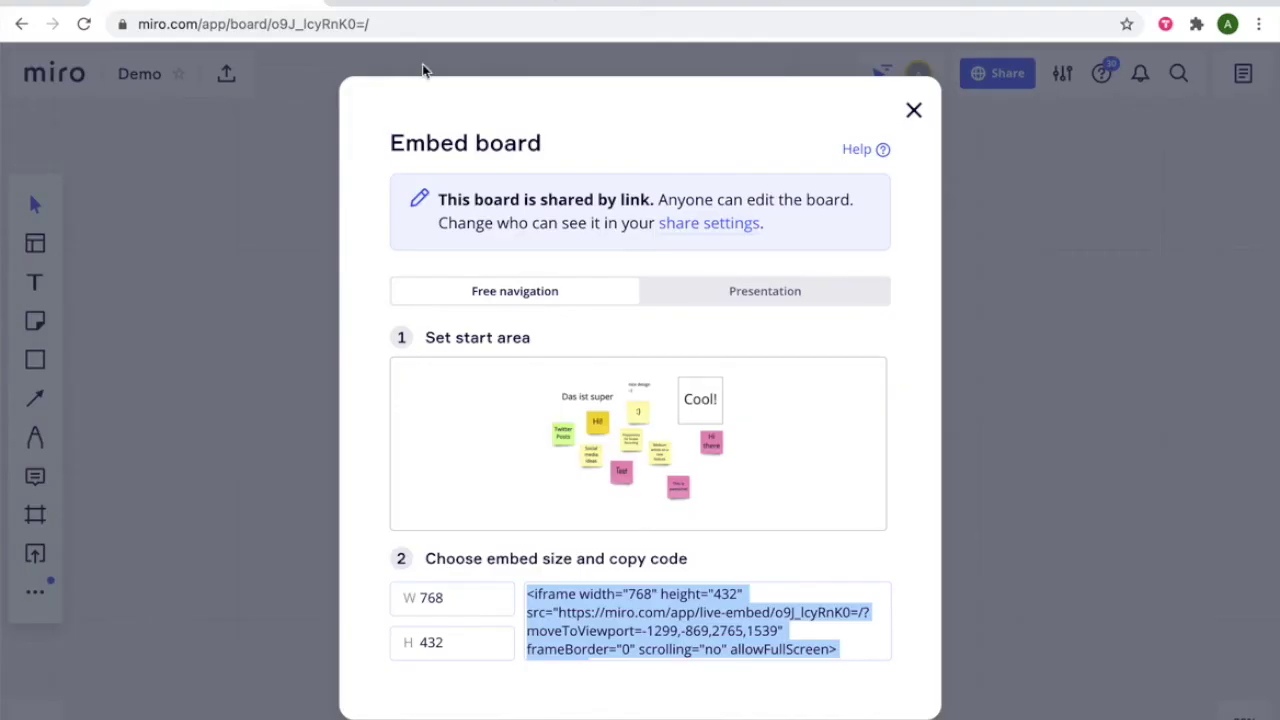
left_click(911, 110)
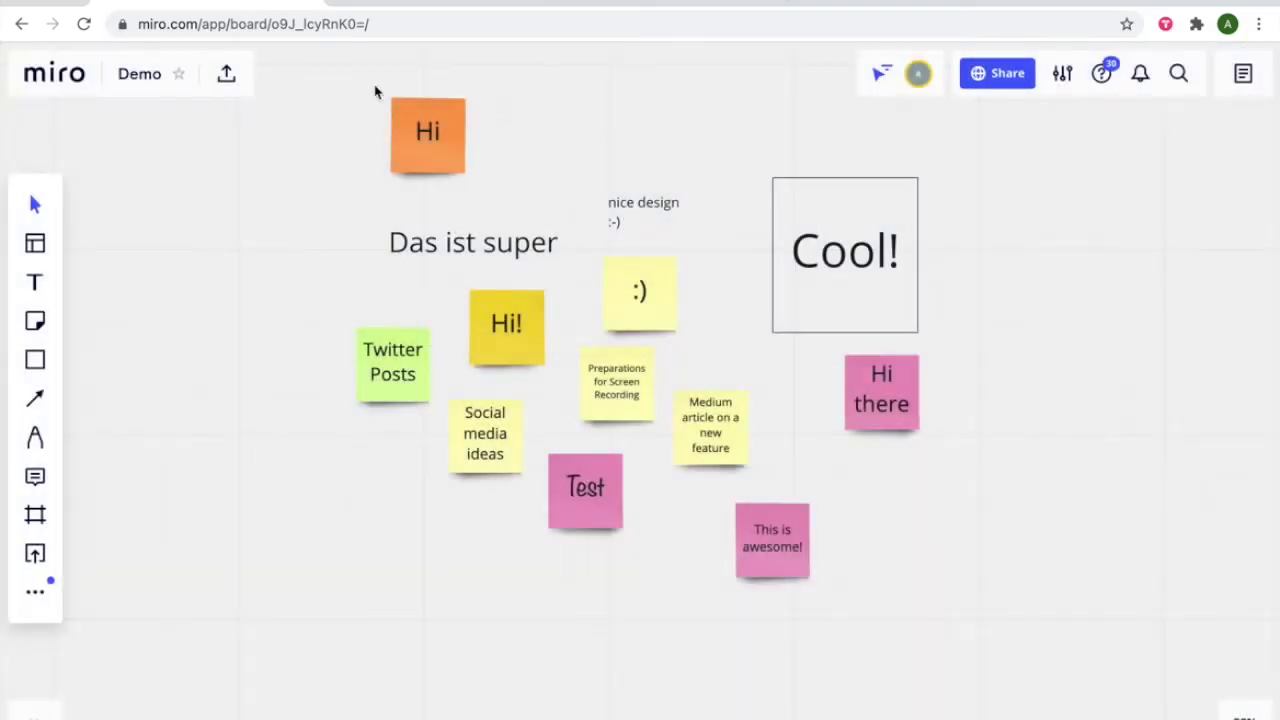
left_click(439, 25)
key("ctrl+c")
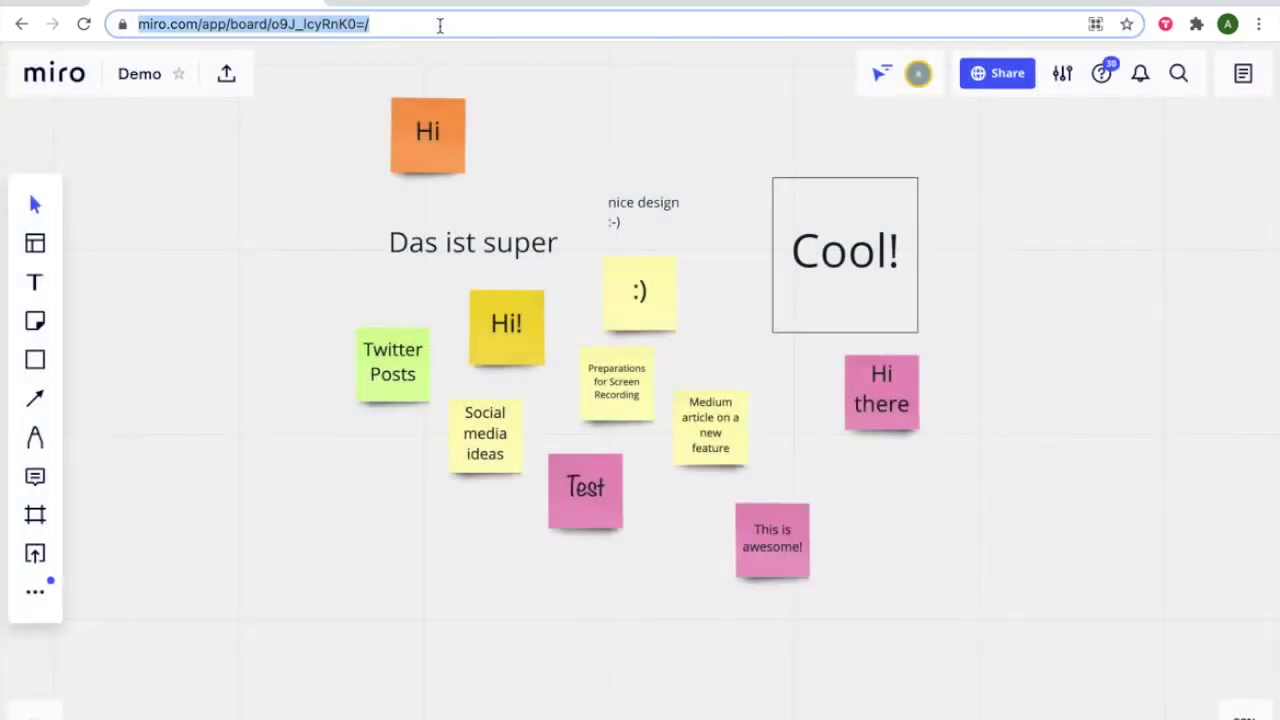
left_click(434, 6)
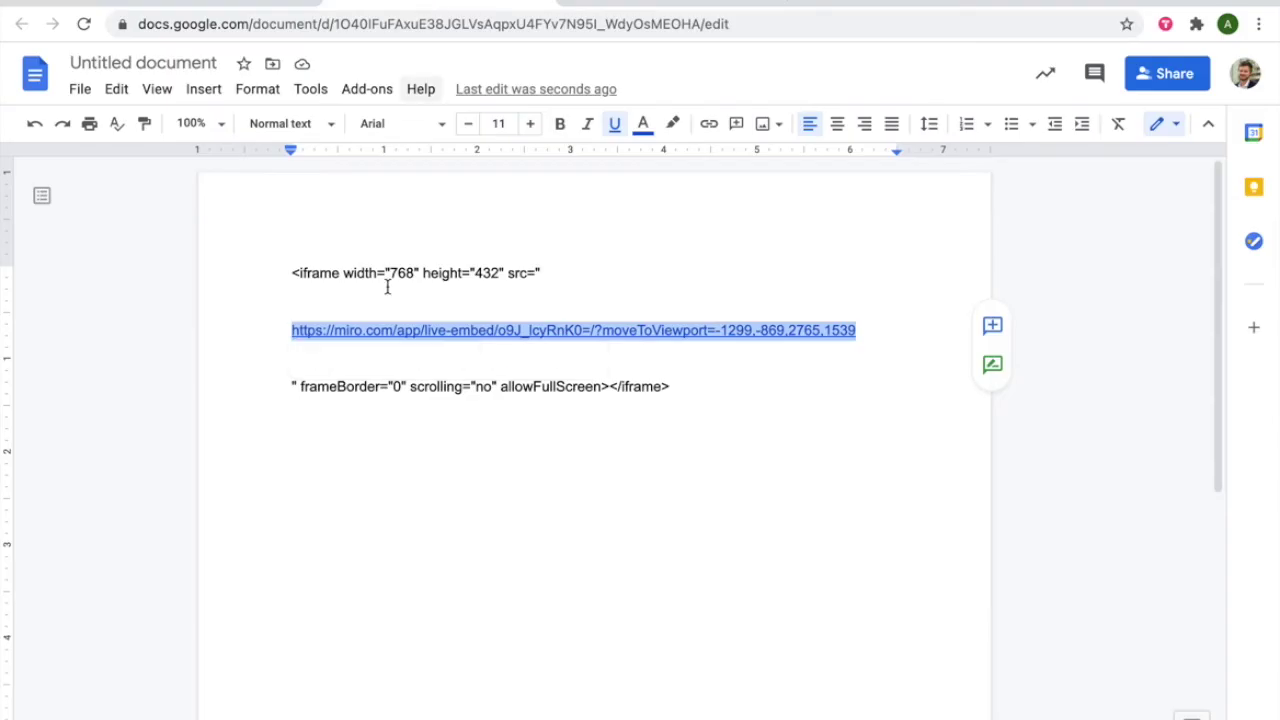
left_click(330, 361)
key("Return")
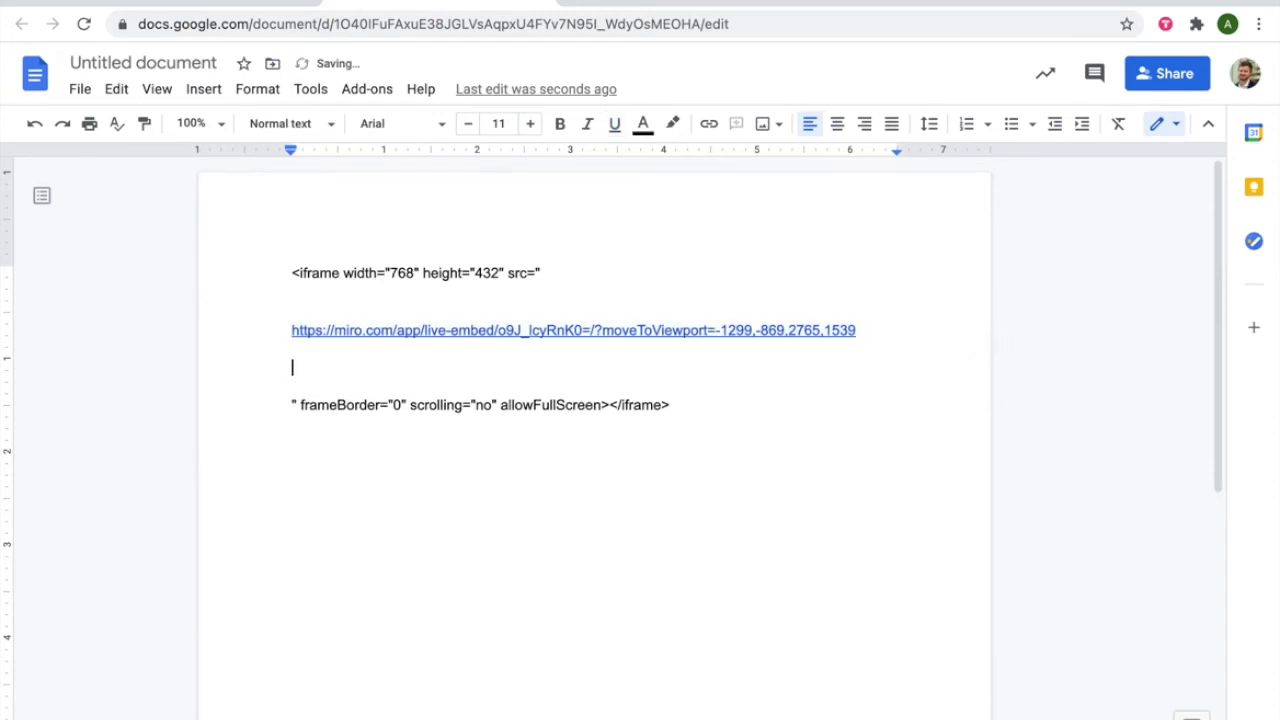
key("ctrl+v")
key("Return")
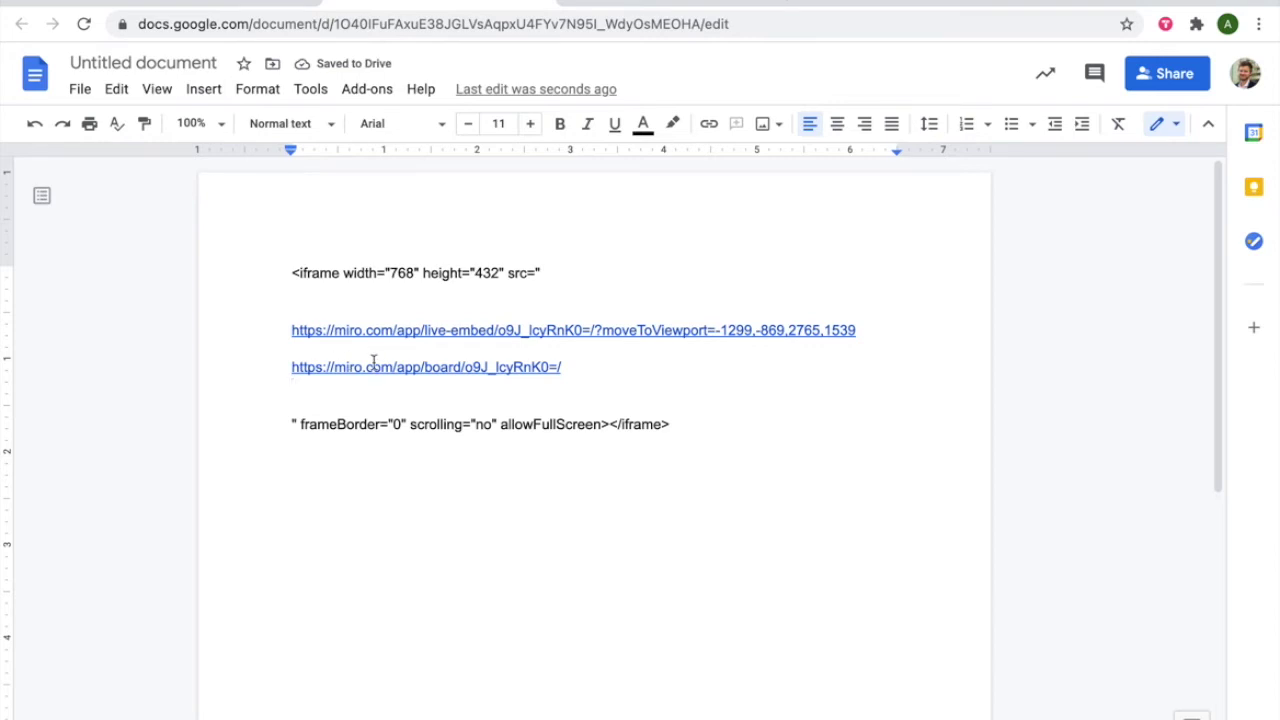
left_click(290, 330)
left_click_drag(290, 330, 906, 323)
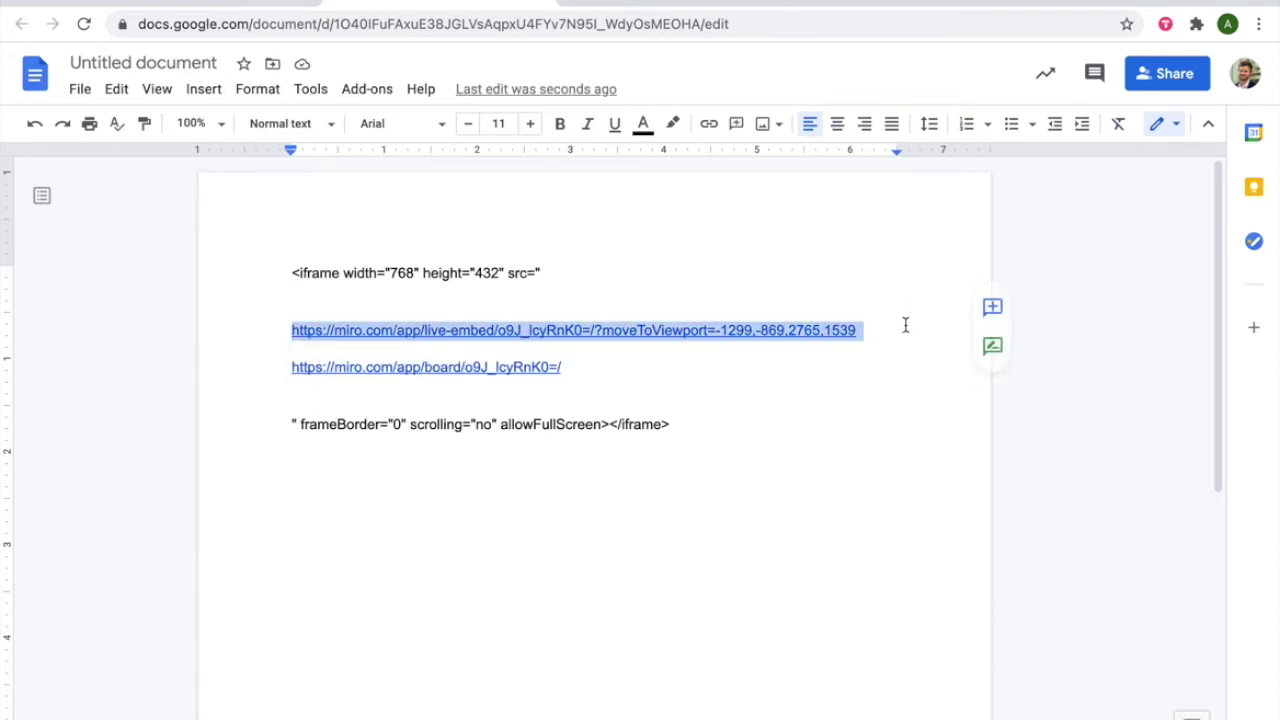
left_click(650, 374)
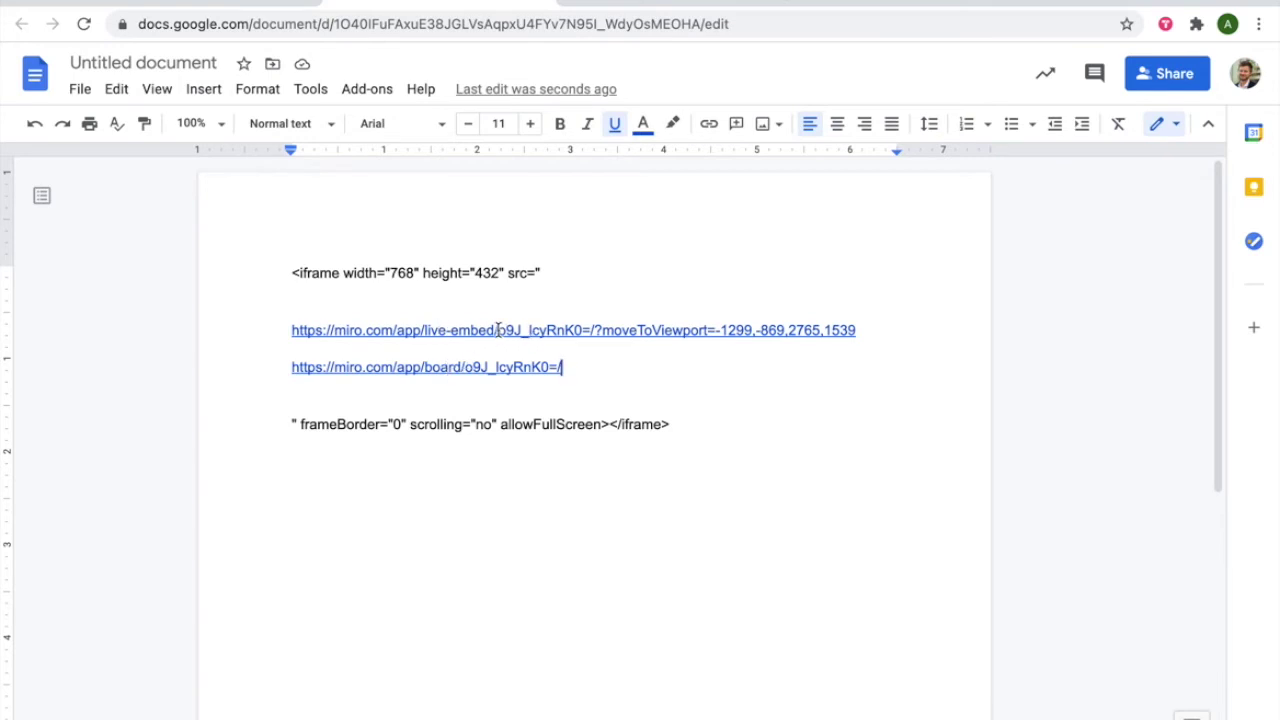
left_click_drag(497, 330, 425, 327)
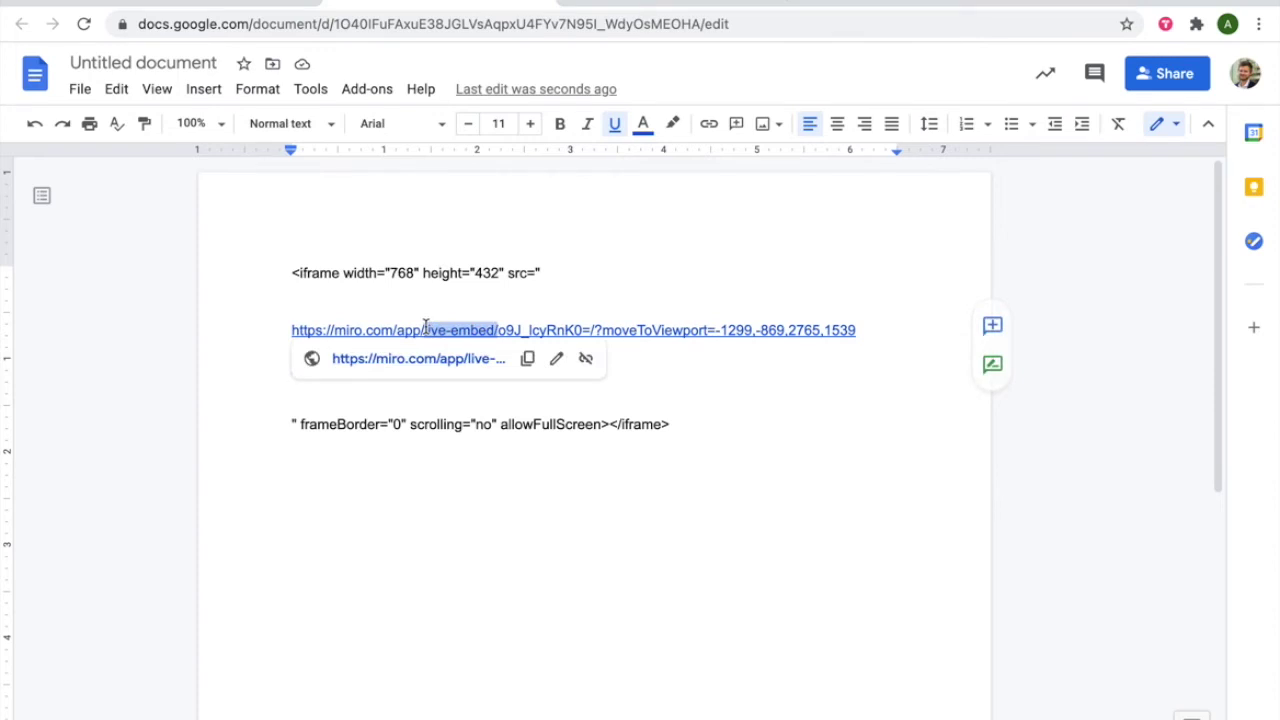
left_click(700, 375)
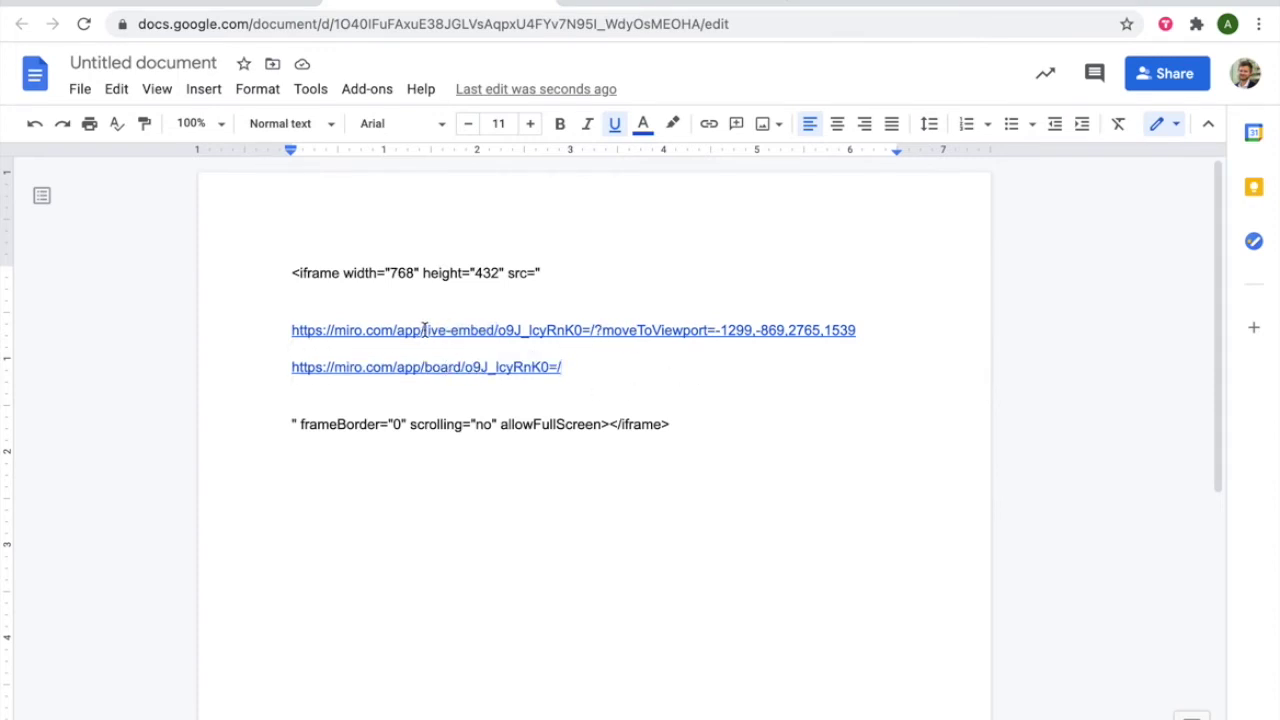
left_click(421, 367)
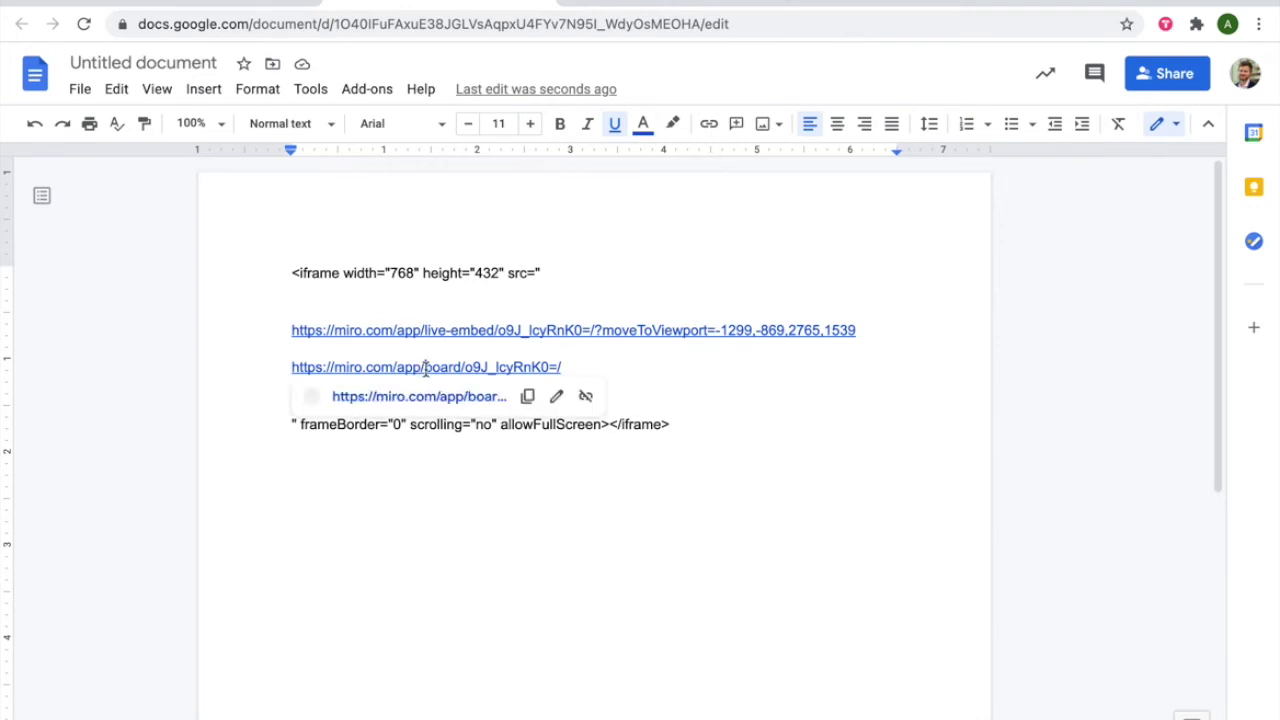
type("live-embed/")
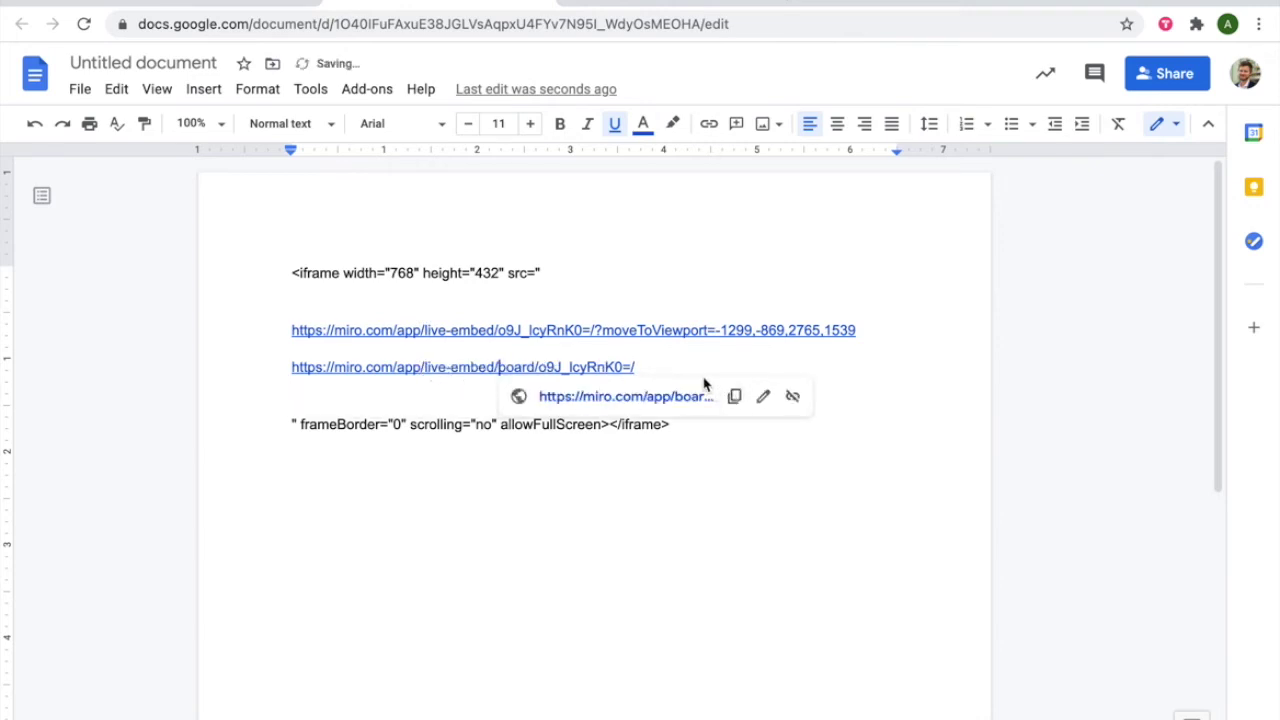
left_click(686, 366)
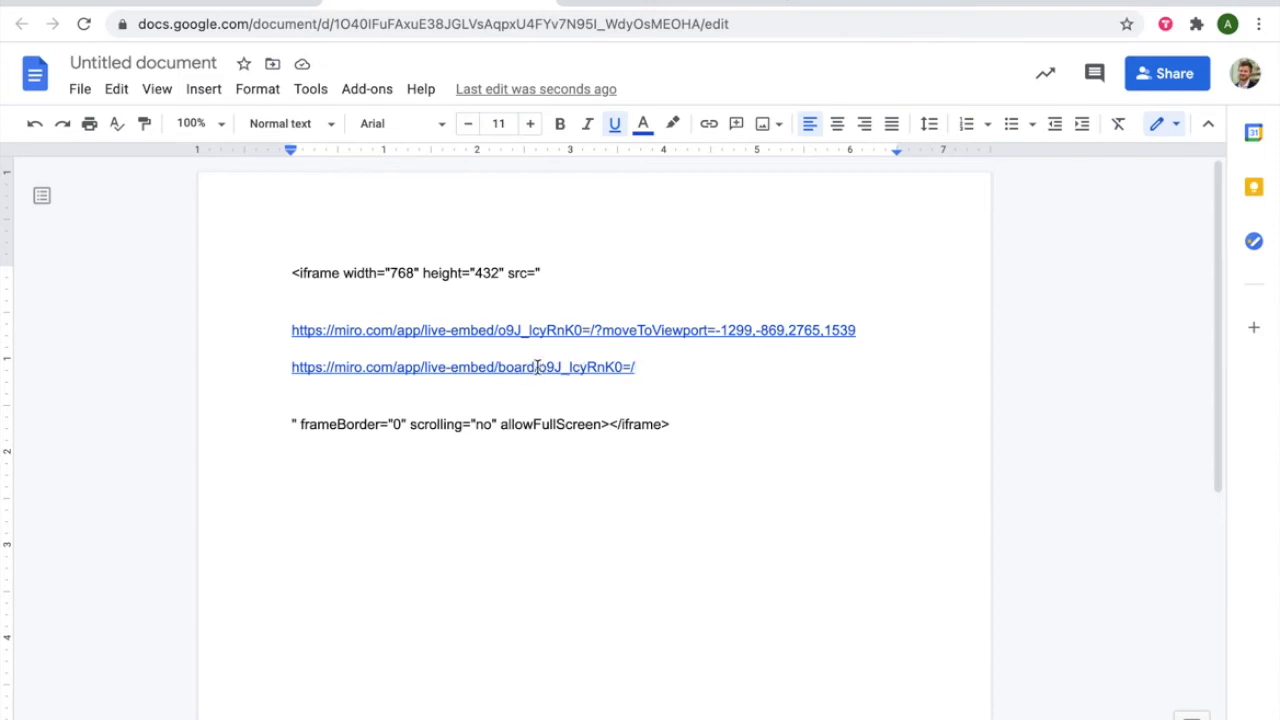
left_click_drag(538, 366, 505, 364)
key("BackSpace")
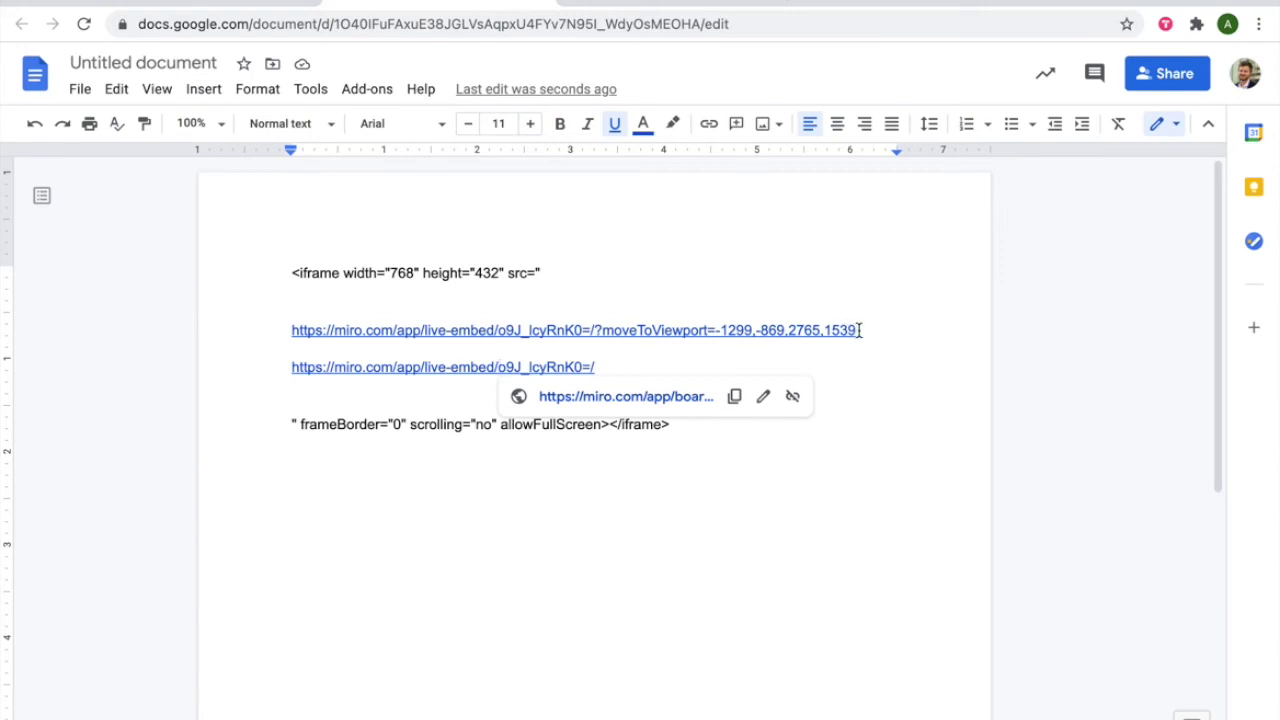
left_click_drag(857, 330, 293, 367)
left_click(663, 352)
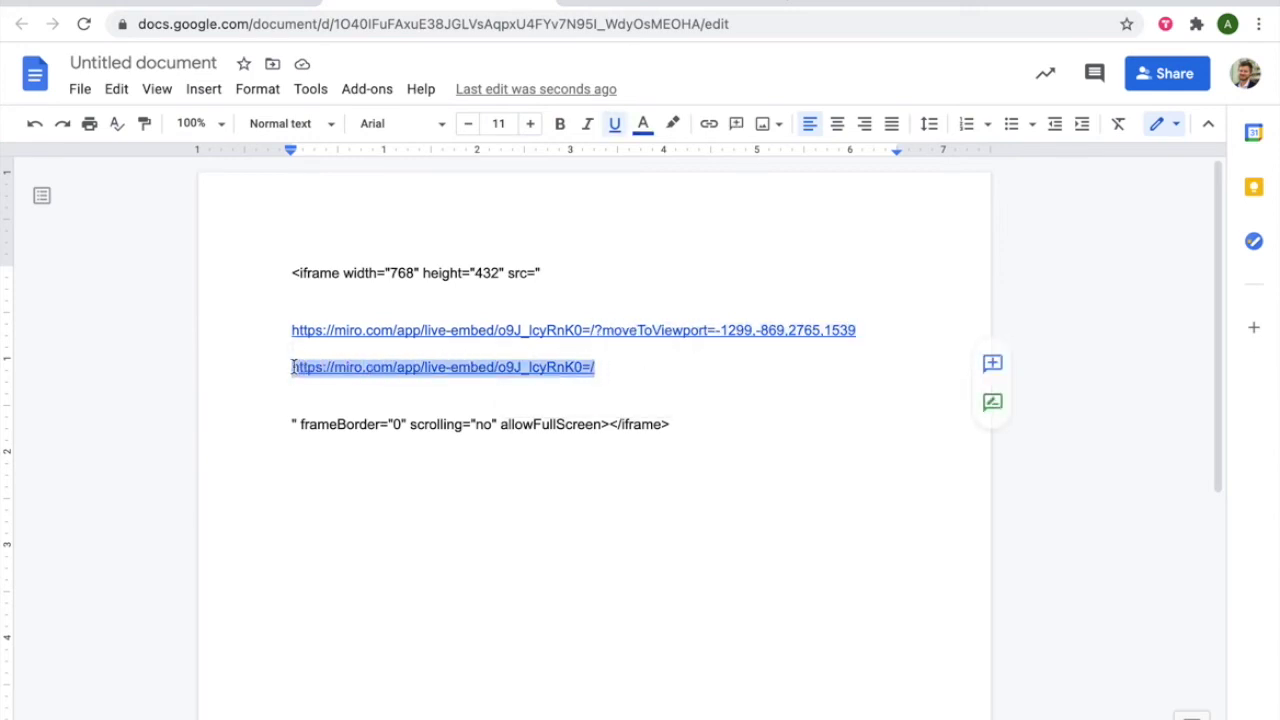
left_click(253, 5)
left_click(668, 4)
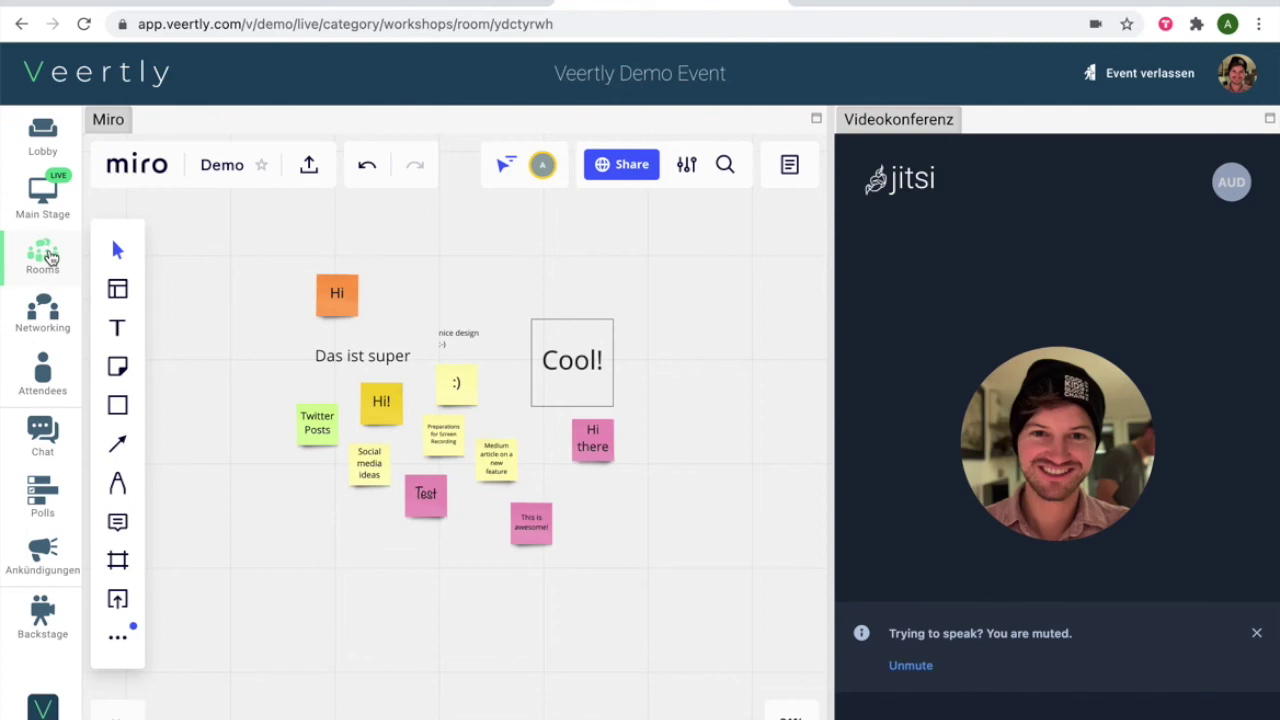
Start a new room under Workshops named 'Embed Miro Part 2'
left_click(46, 255)
left_click(237, 372)
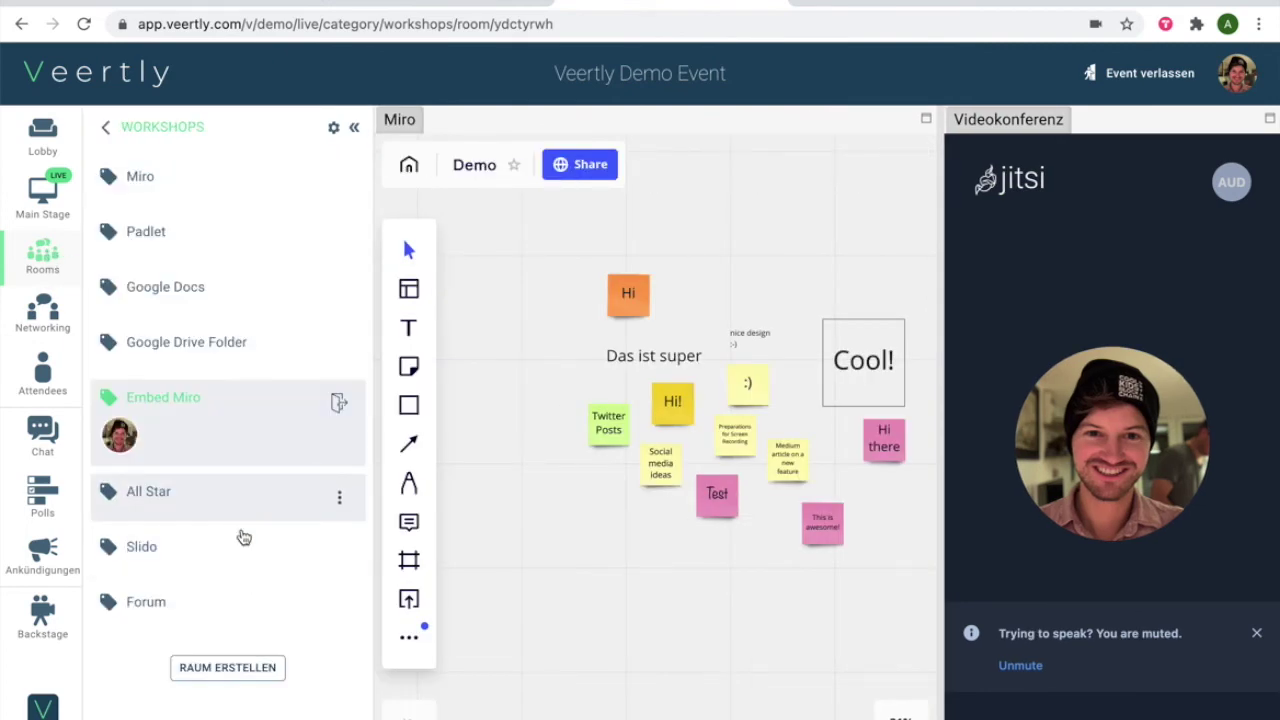
left_click(222, 668)
left_click(490, 256)
type("Embed Miro Part 2")
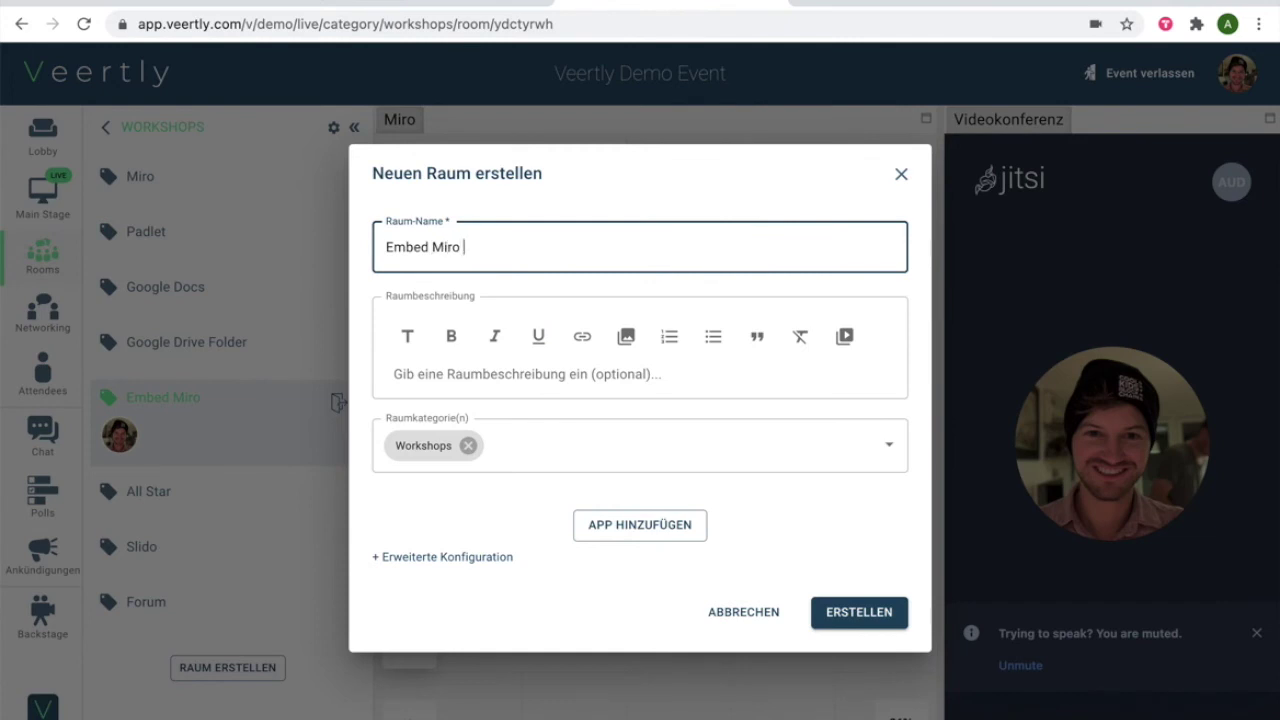
Add a 'Miro 2' web app with the live-embed URL, turn off Videokonferenz, and create the room
left_click(615, 545)
type("Mir")
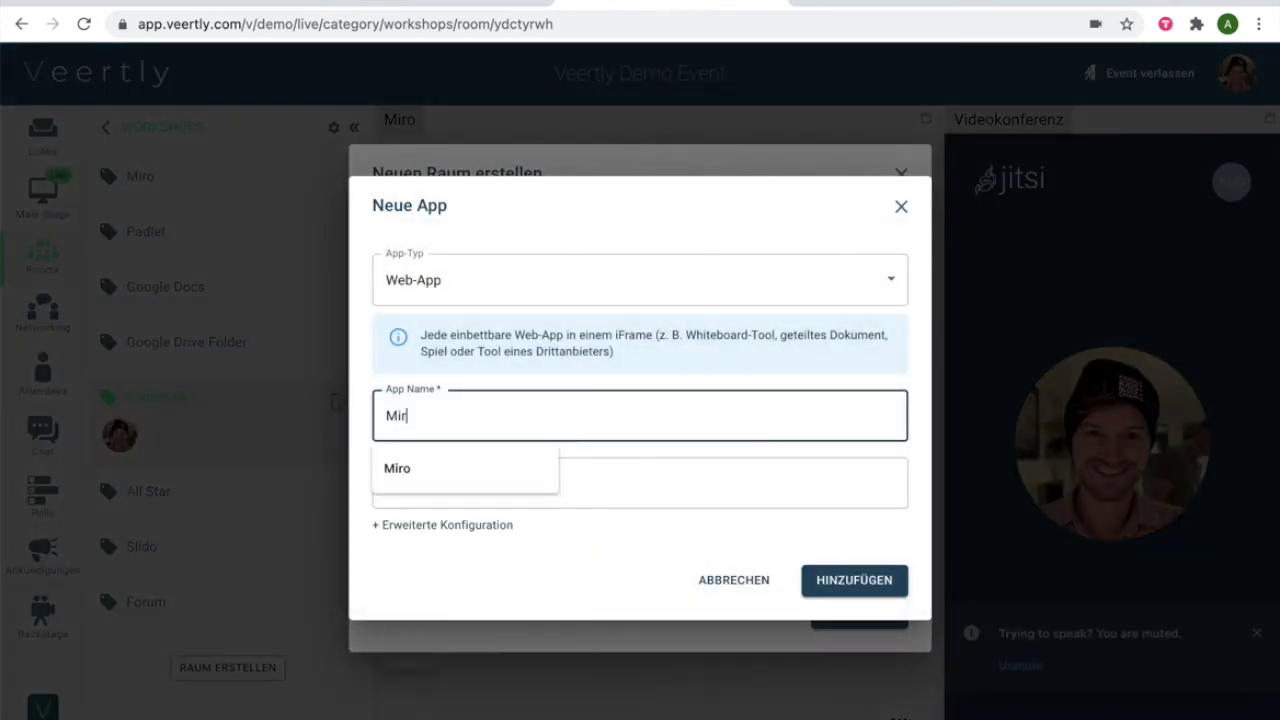
type("o 2")
left_click(563, 480)
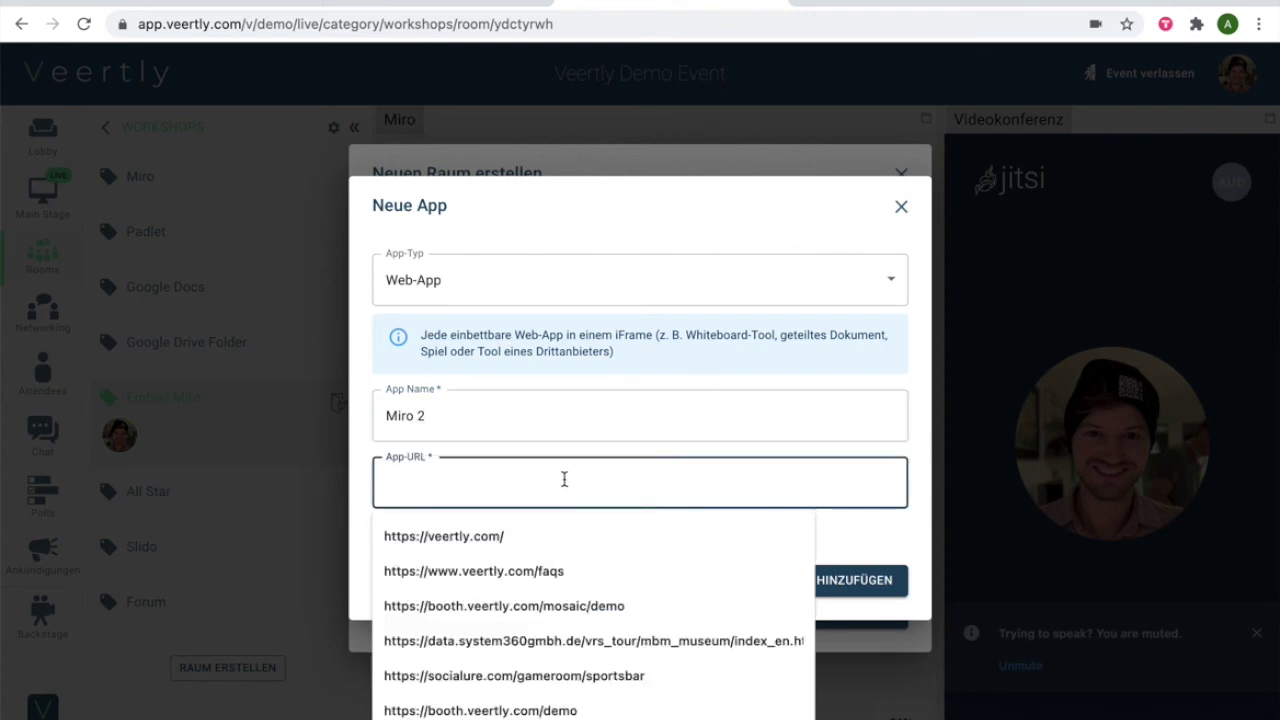
type("https://miro.com/app/live-embed/o9J_IcyRnK0=/?moveToViewport=-496,-404,1075,529")
key("BackSpace")
key("BackSpace")
key("BackSpace")
key("BackSpace")
key("BackSpace")
key("BackSpace")
key("BackSpace")
key("BackSpace")
key("BackSpace")
key("BackSpace")
key("BackSpace")
key("BackSpace")
key("BackSpace")
key("BackSpace")
key("BackSpace")
key("BackSpace")
key("BackSpace")
key("BackSpace")
key("BackSpace")
key("BackSpace")
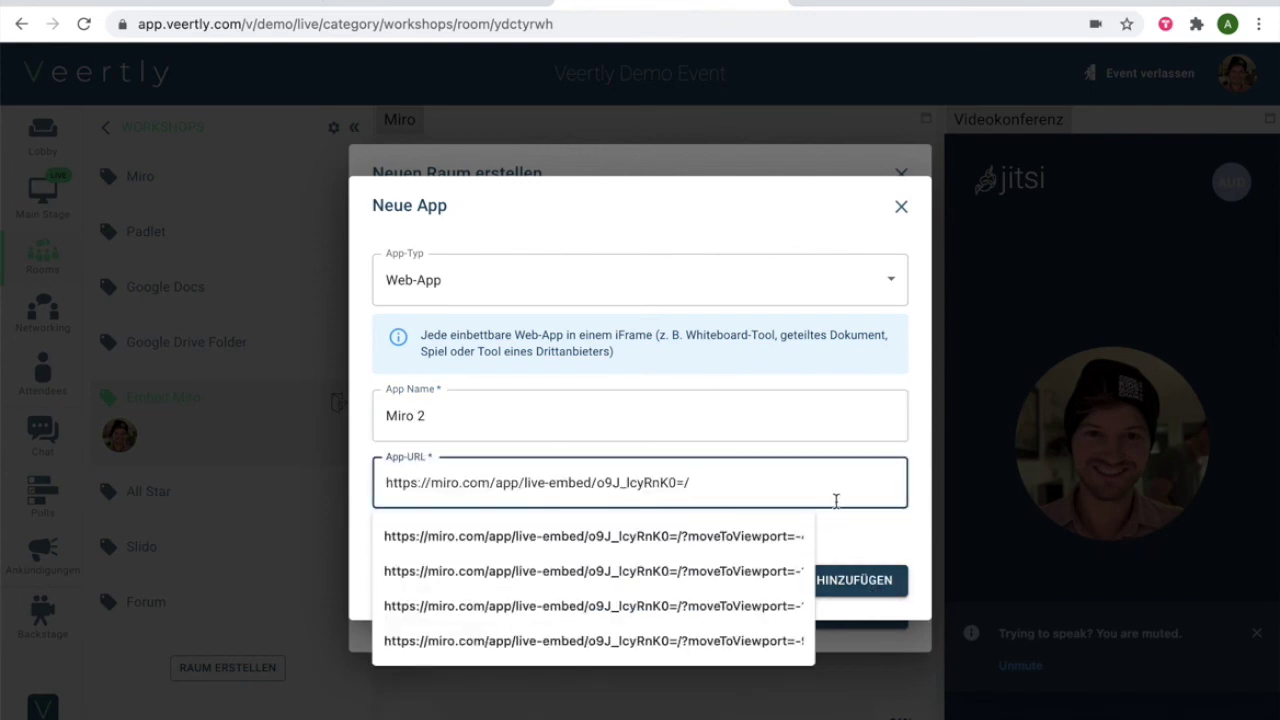
left_click(862, 580)
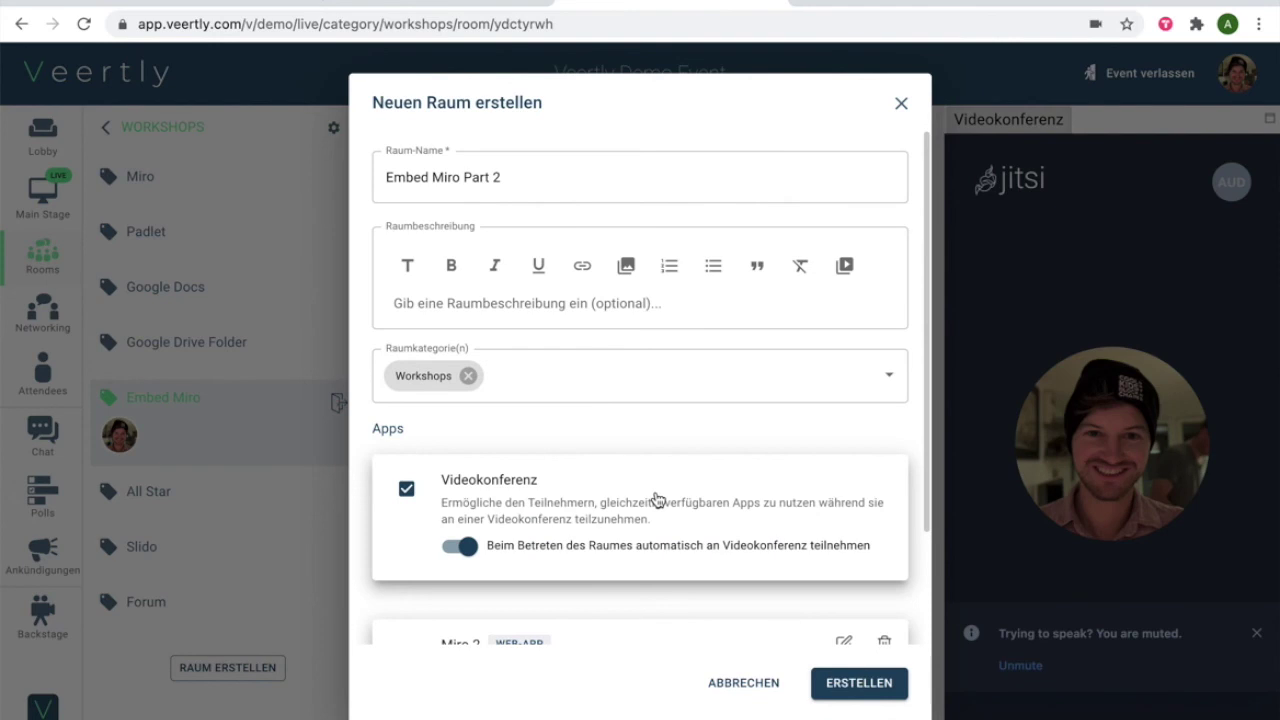
scroll(405, 512, "down", 3)
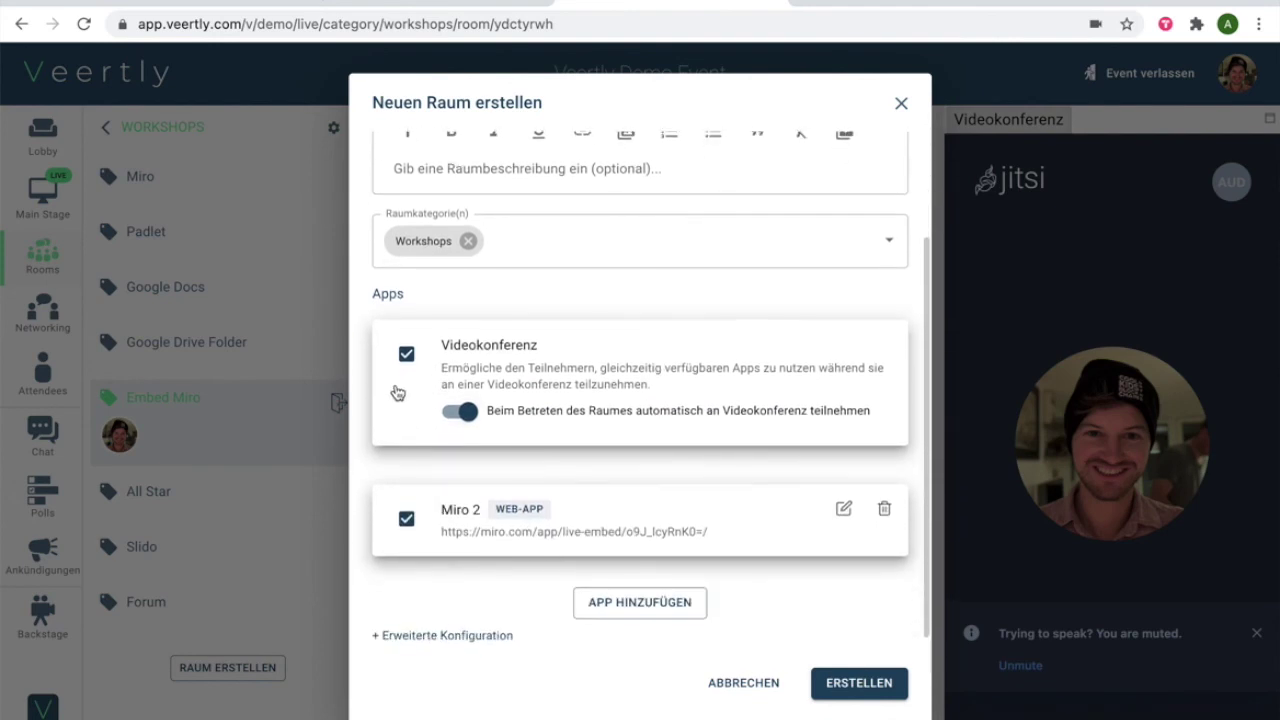
left_click(406, 354)
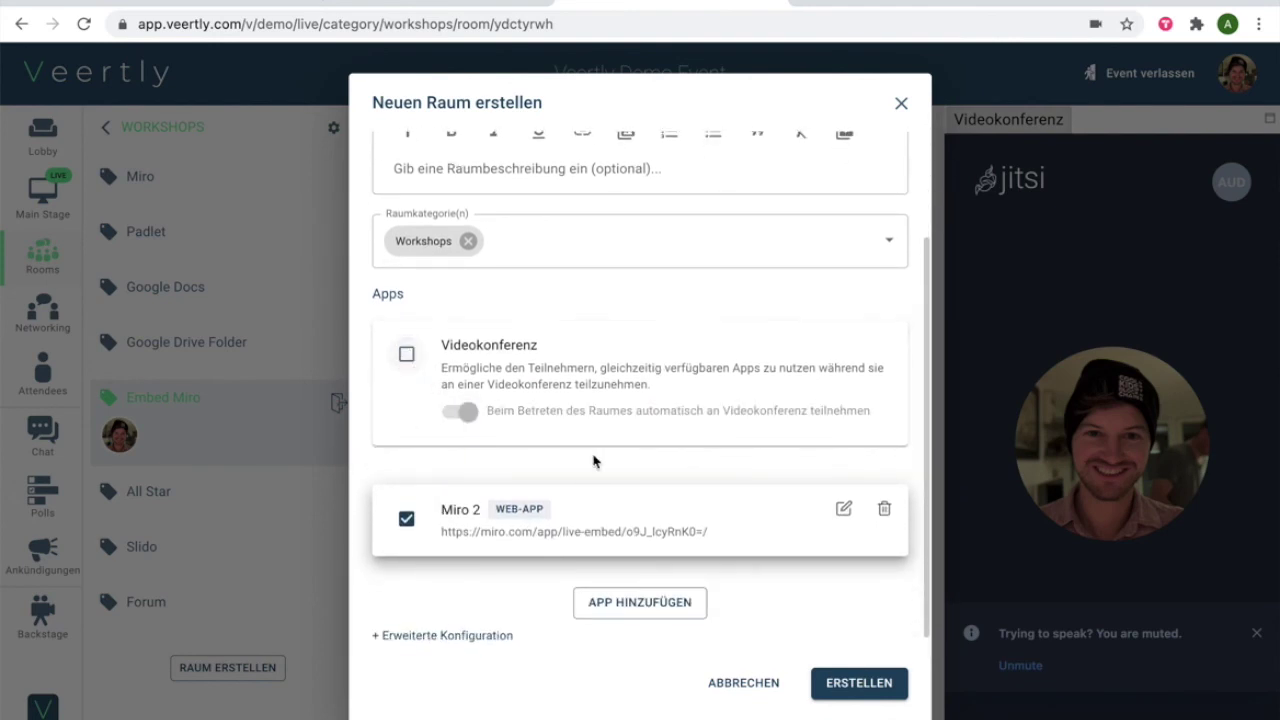
left_click(856, 683)
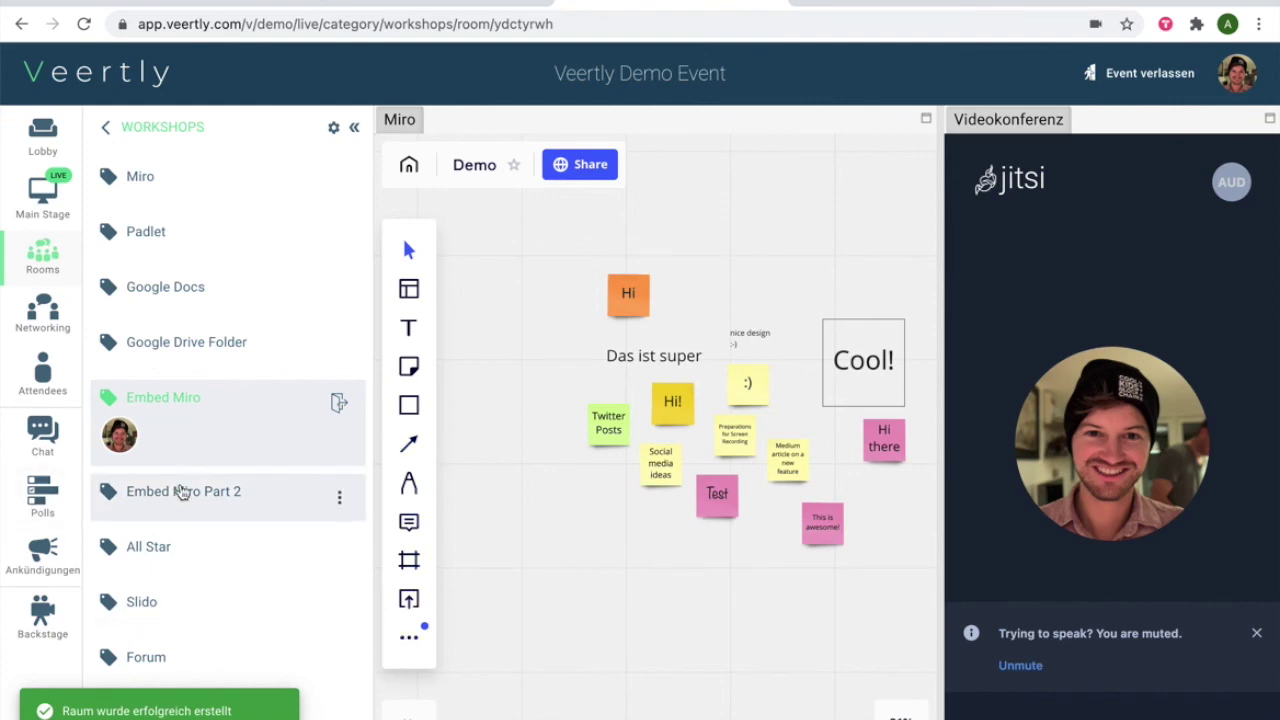
Join the Embed Miro Part 2 room and load the Demo board in the Miro 2 panel
left_click(205, 501)
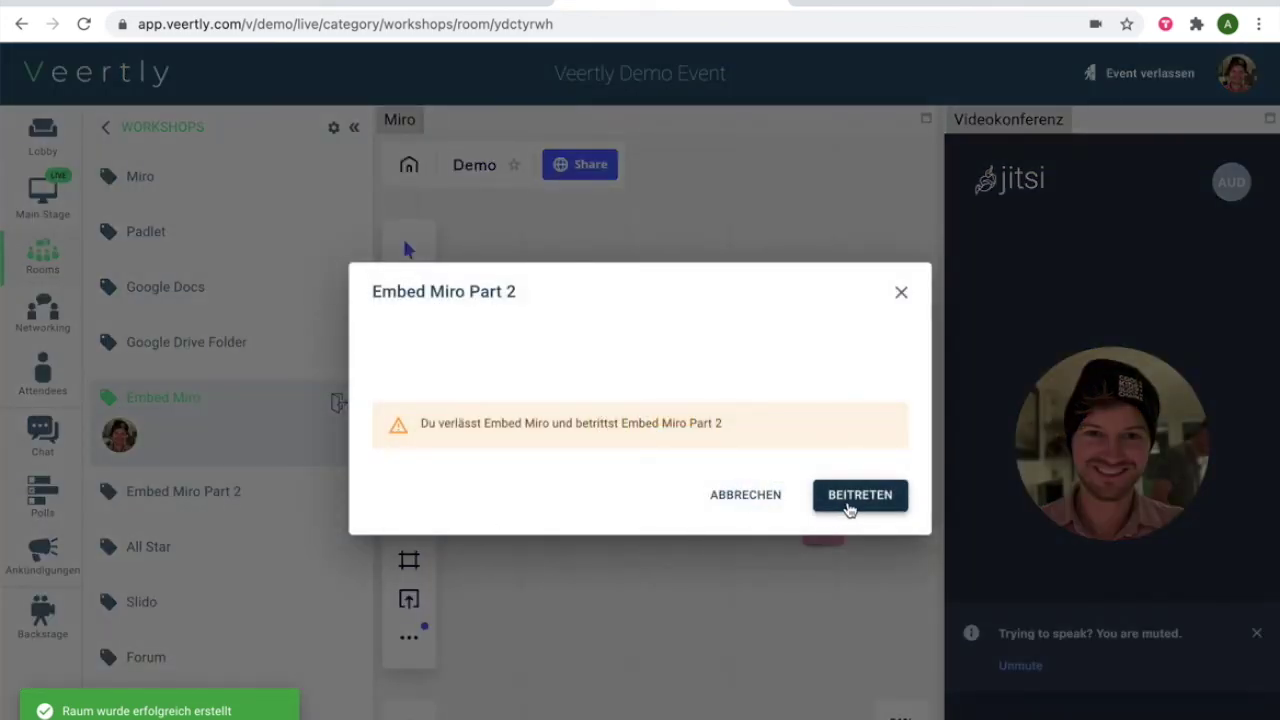
left_click(848, 508)
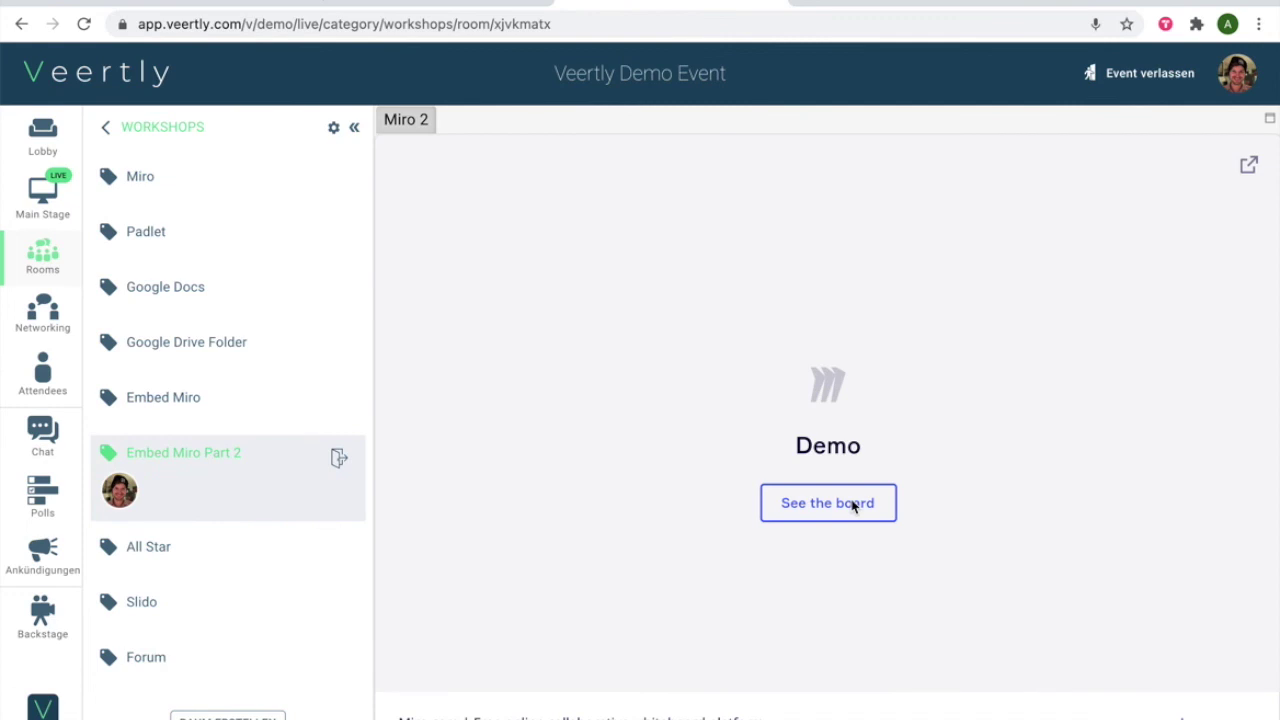
left_click(850, 506)
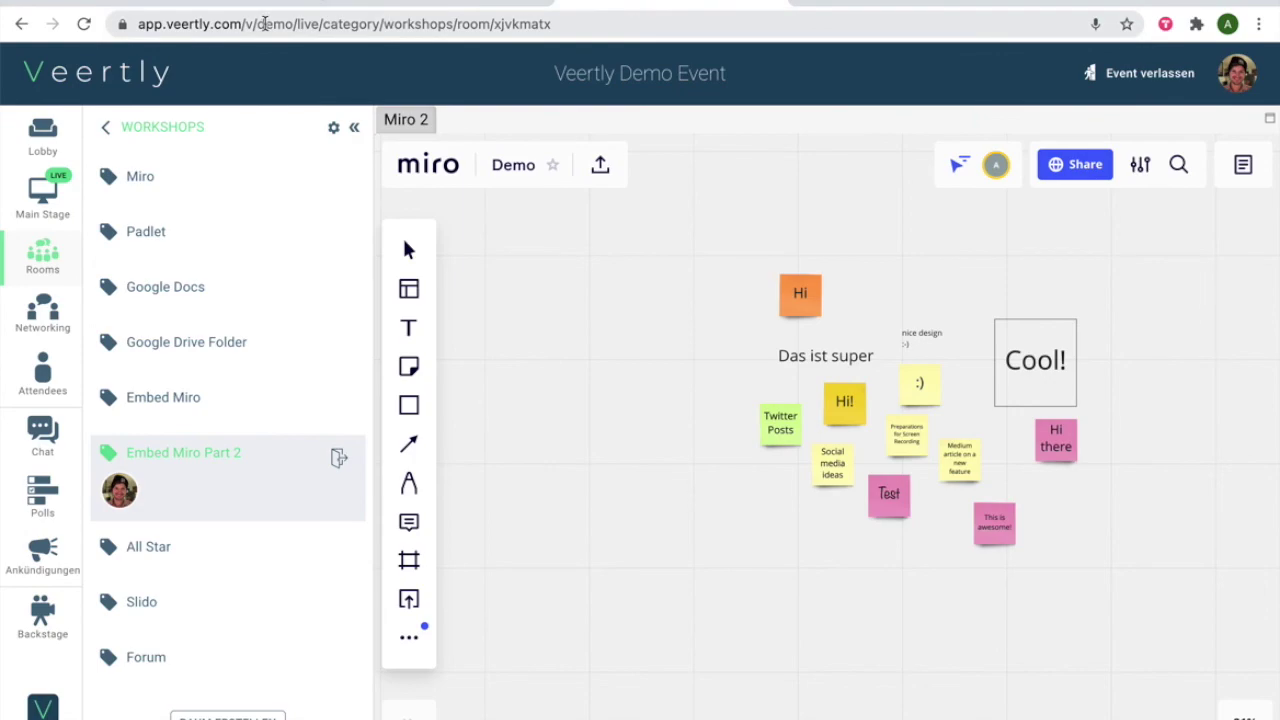
left_click(420, 5)
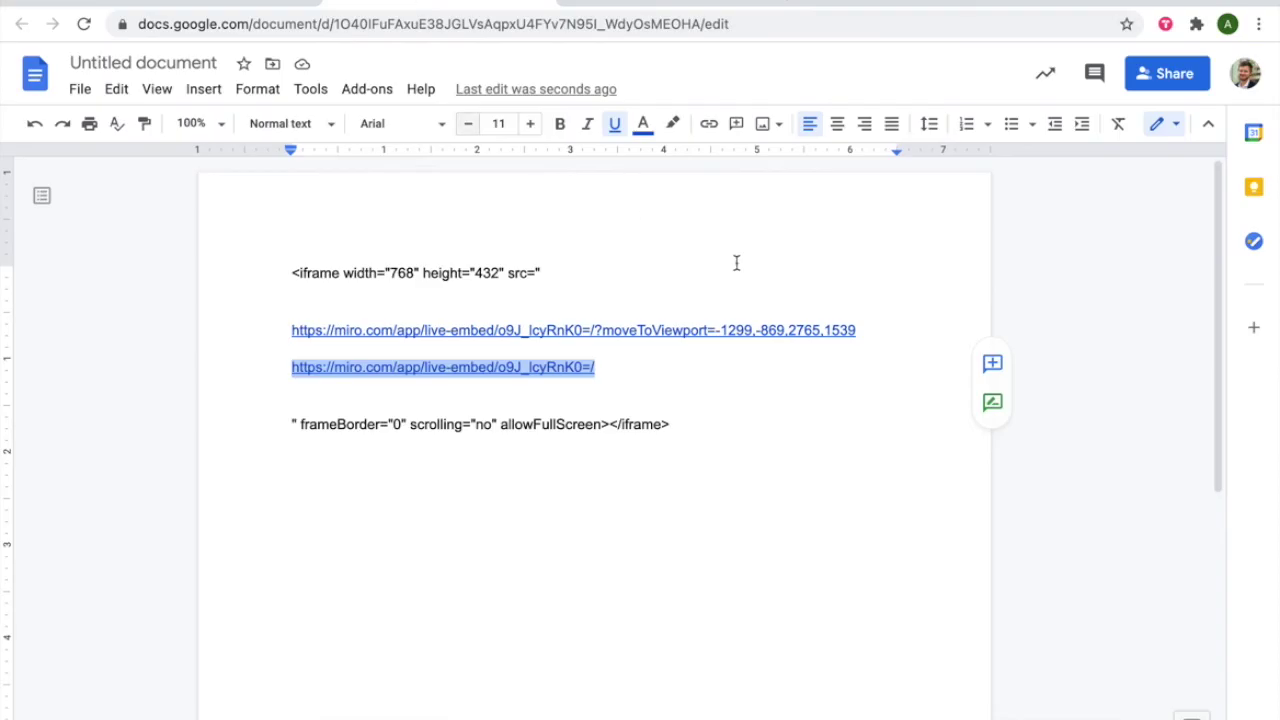
left_click_drag(907, 334, 270, 334)
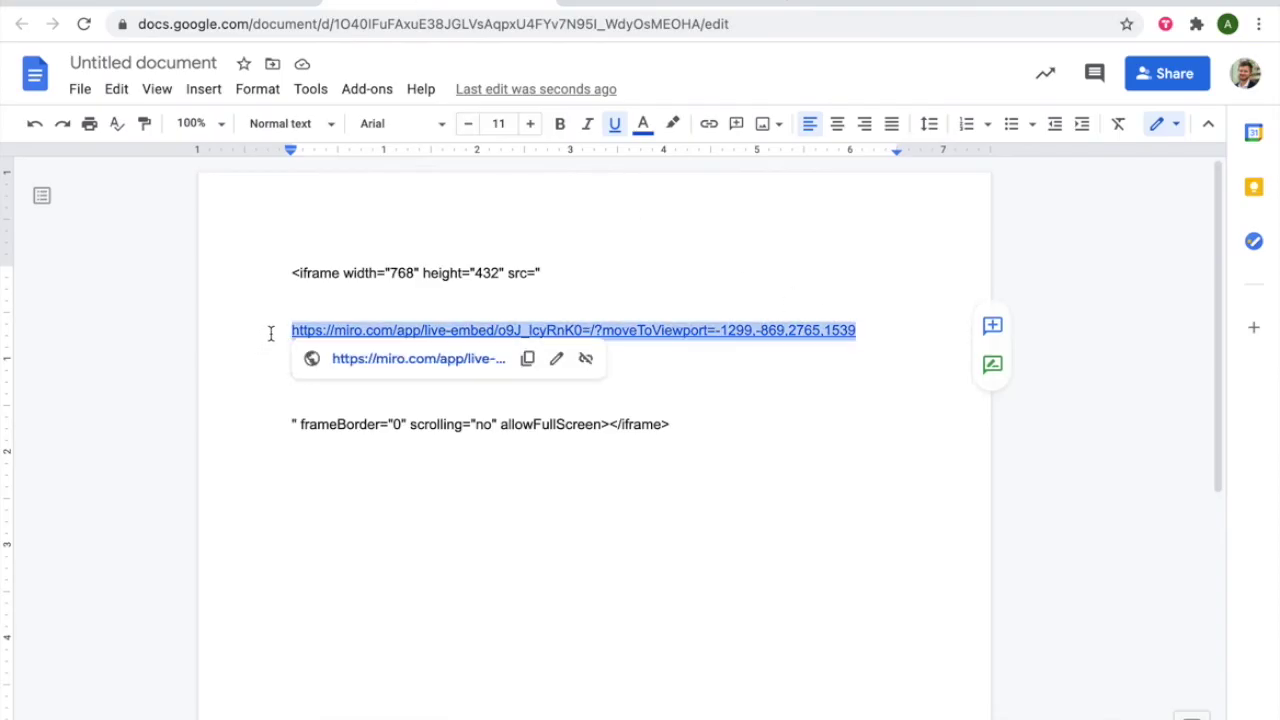
left_click(811, 394)
type("https://miro.com/app/live-embed/o9J_IcyRnK0=/")
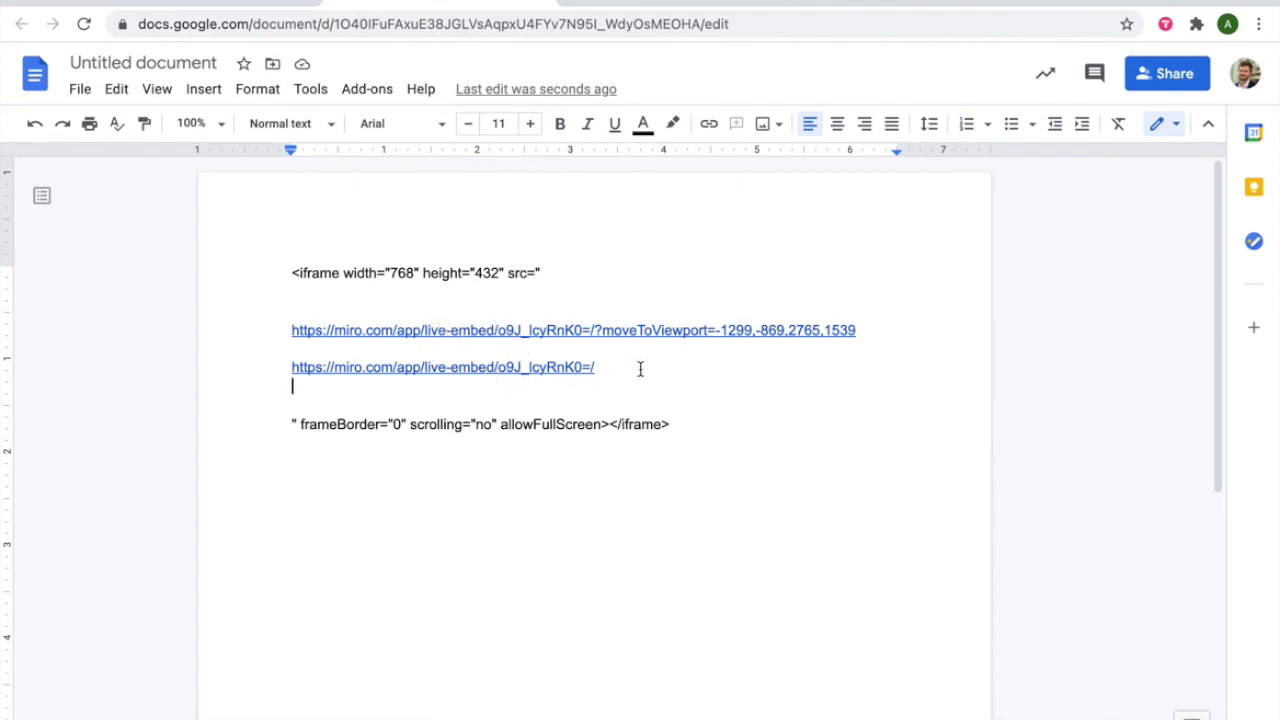
left_click_drag(640, 368, 292, 370)
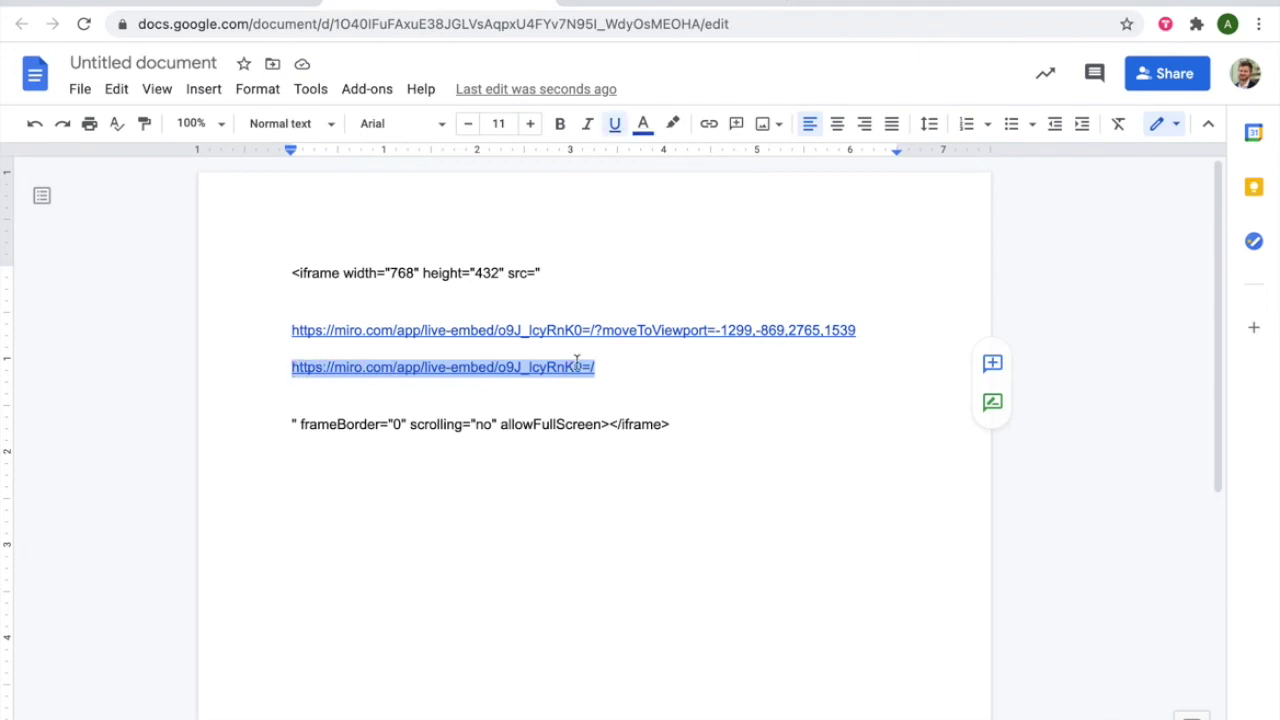
key("Down")
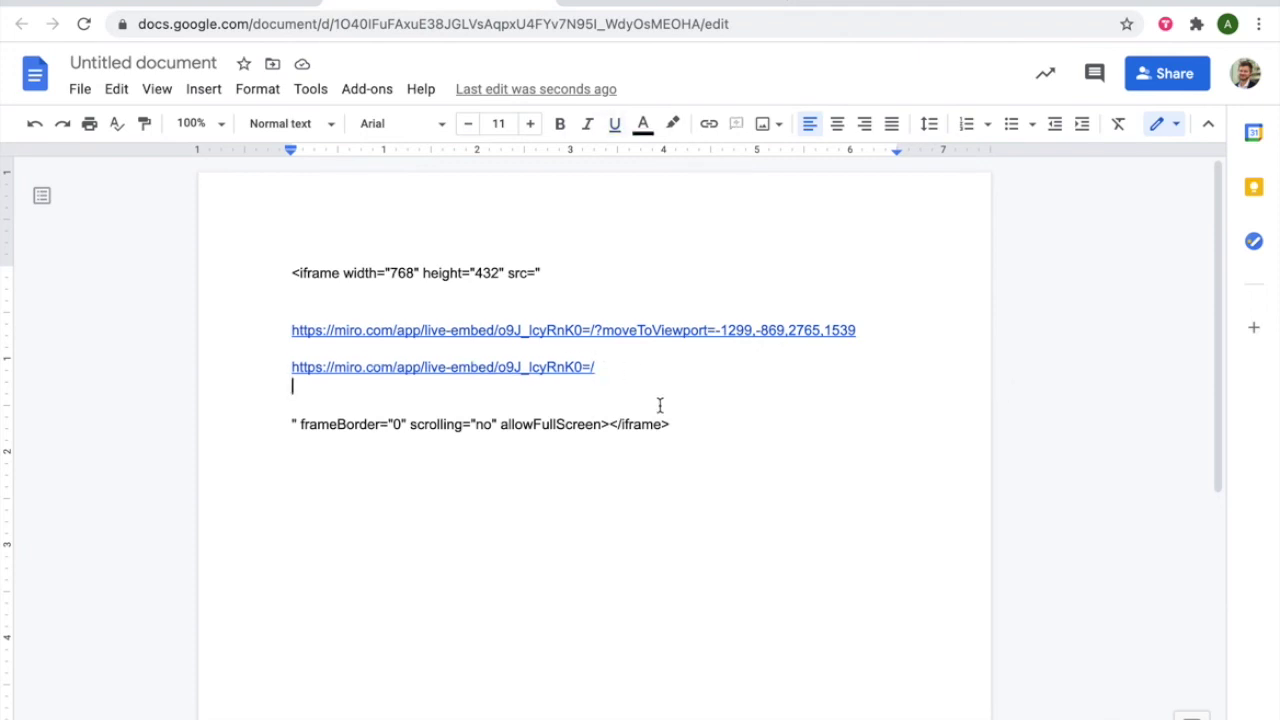